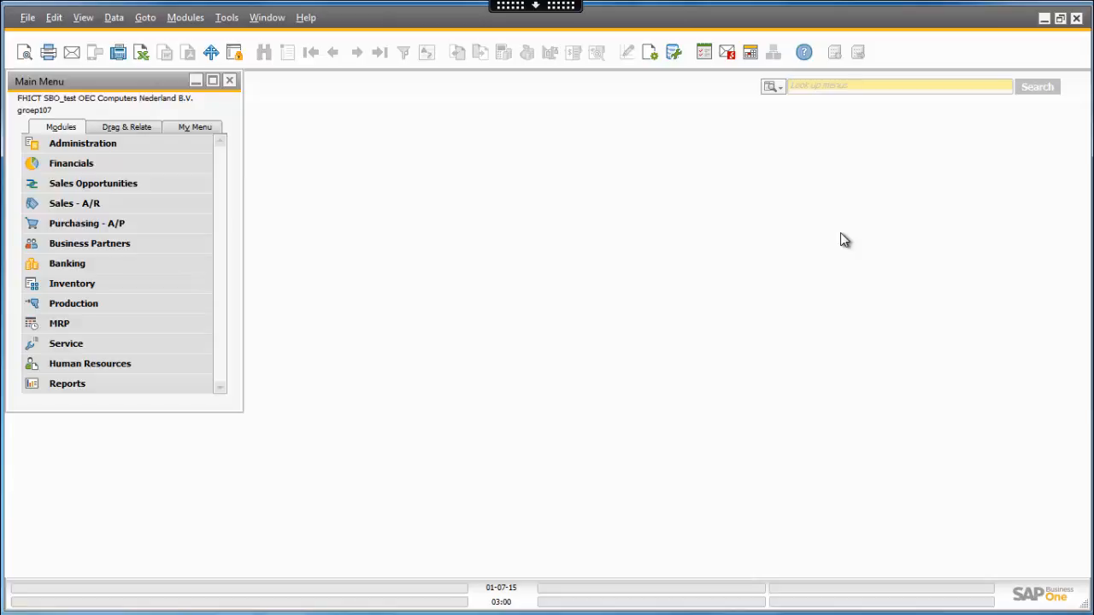
Step: Open the production bill of materials for PC - P4 2.4G DDR 1024M 400G HD and move its window aside to review the components
click(102, 306)
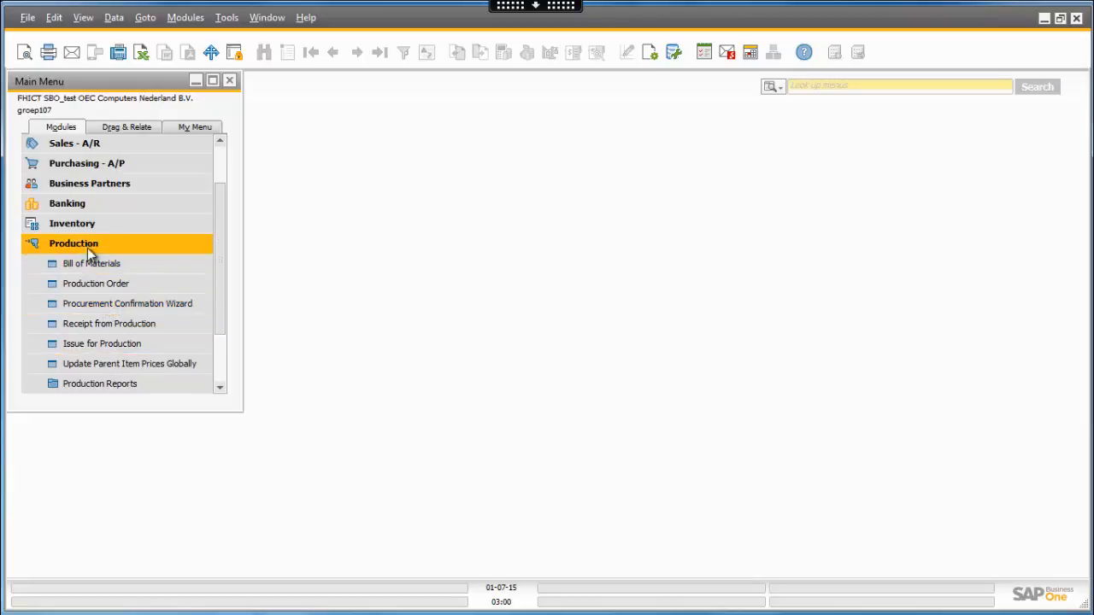
click(95, 266)
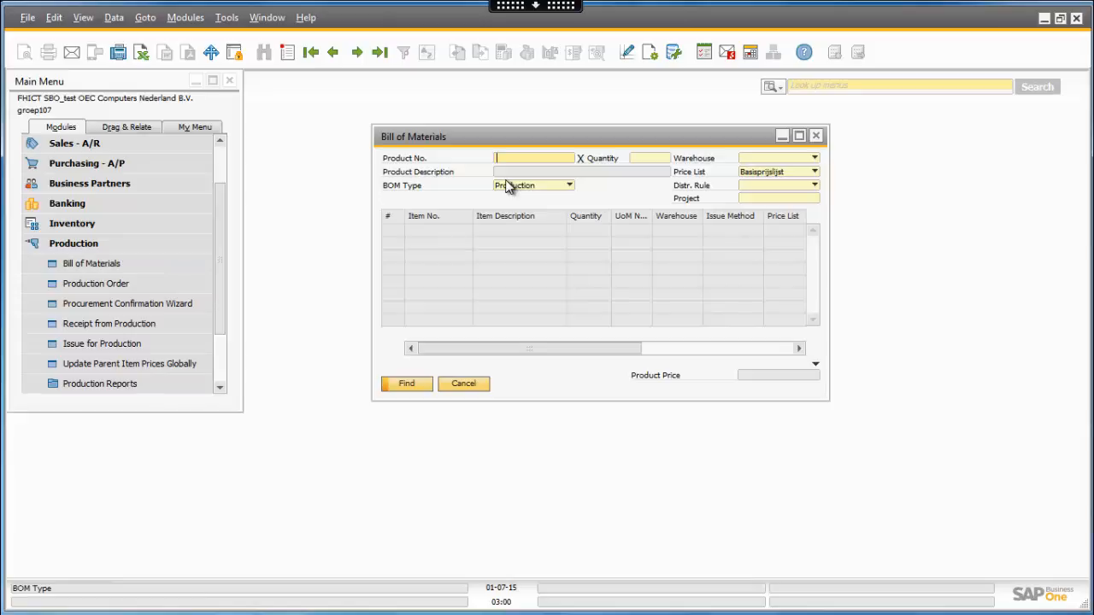
key(Return)
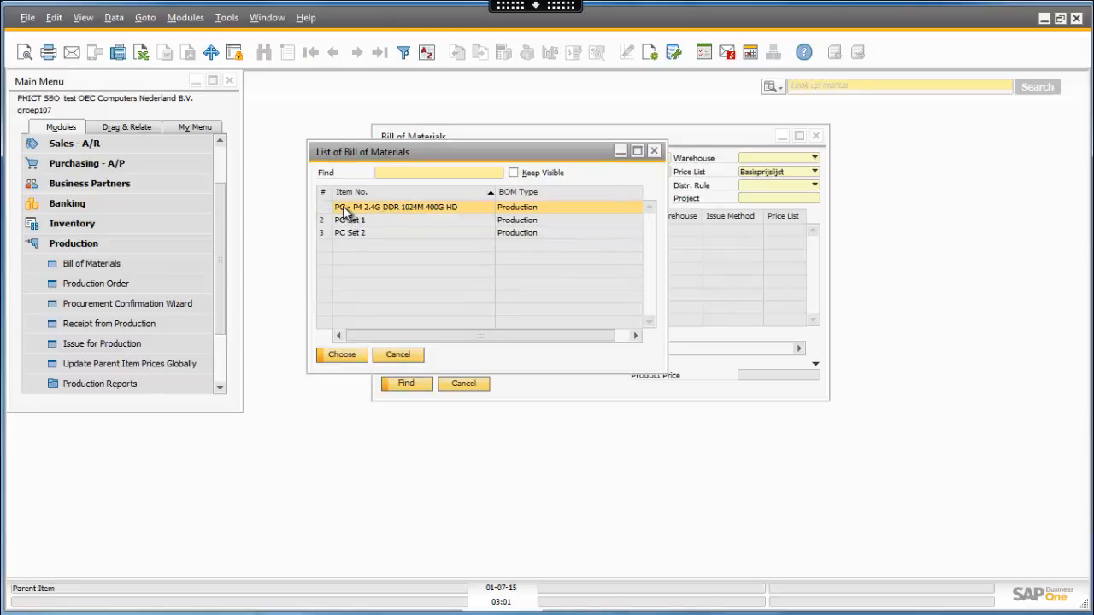
double_click(350, 208)
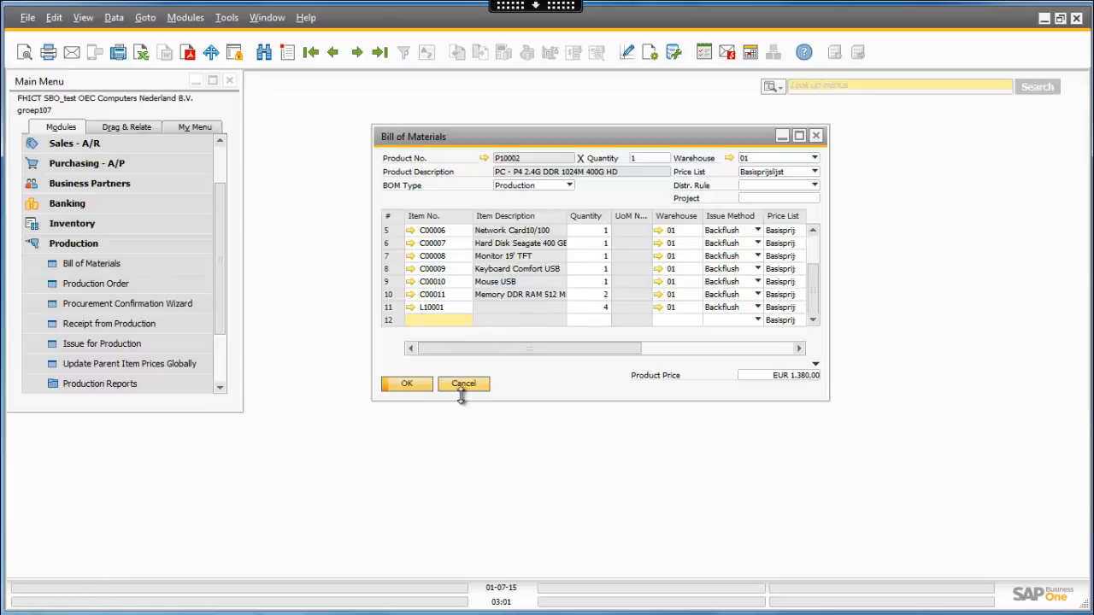
drag(573, 136, 807, 134)
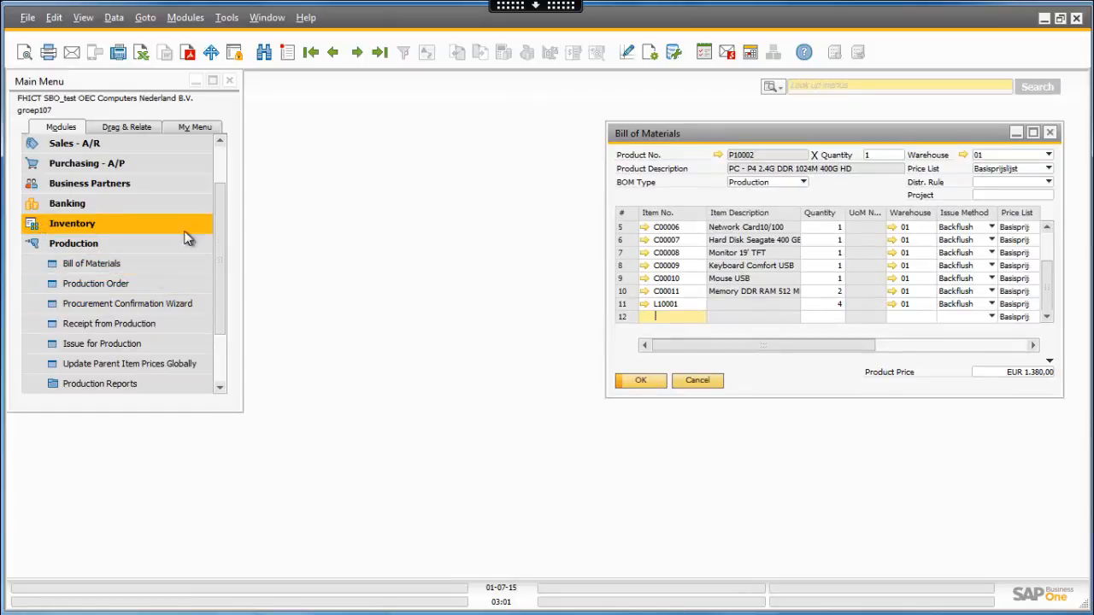
Step: Run the Inventory Status report for items C00006 to C00011 to check stock, and close the report and the bill of materials
click(83, 226)
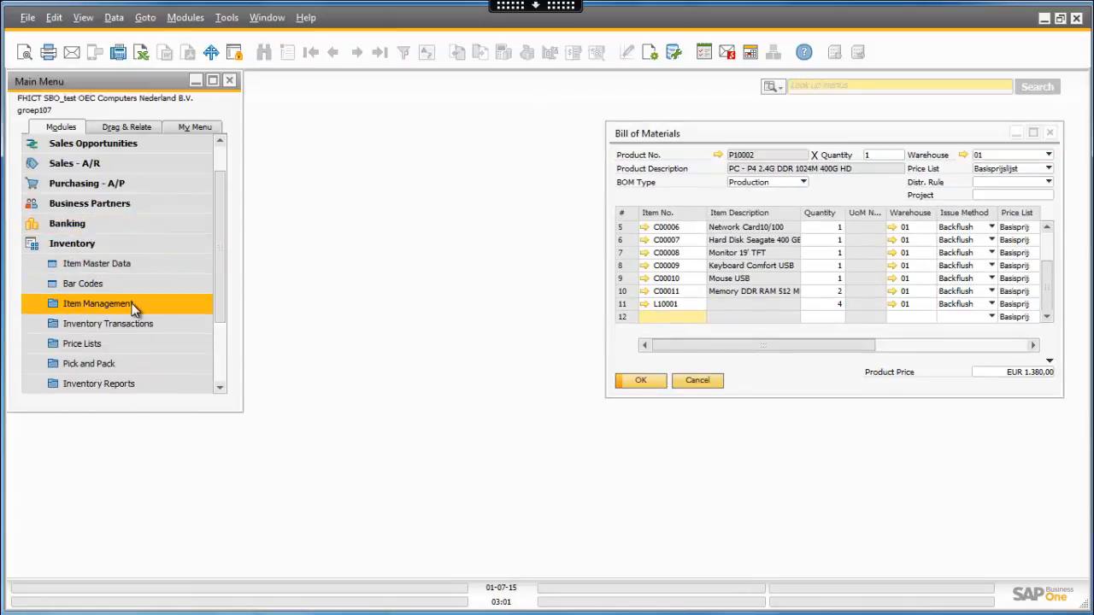
scroll(129, 296, down, 1)
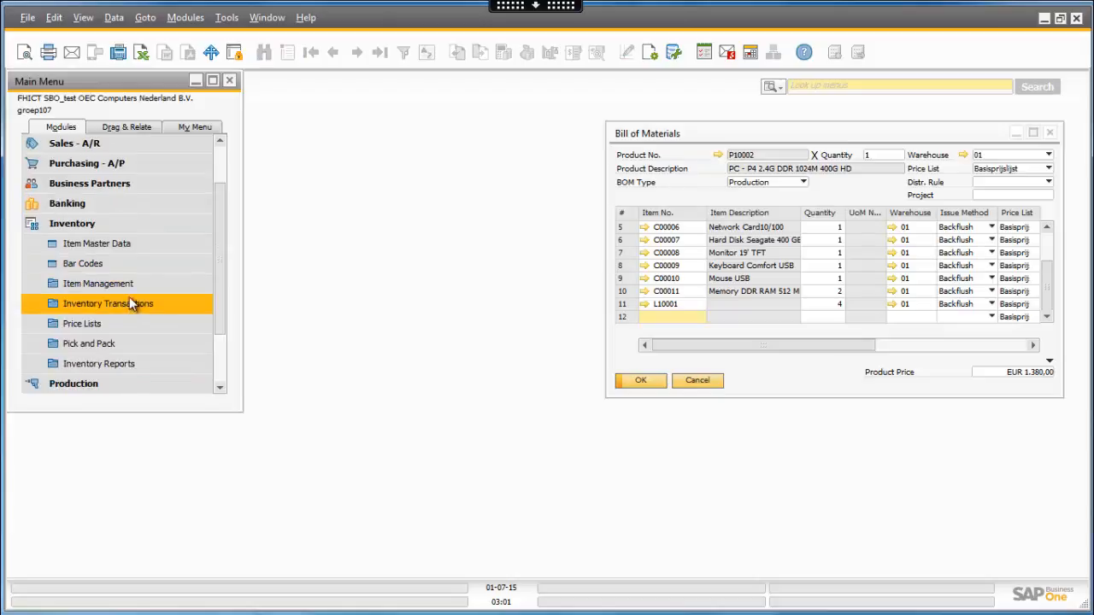
click(127, 361)
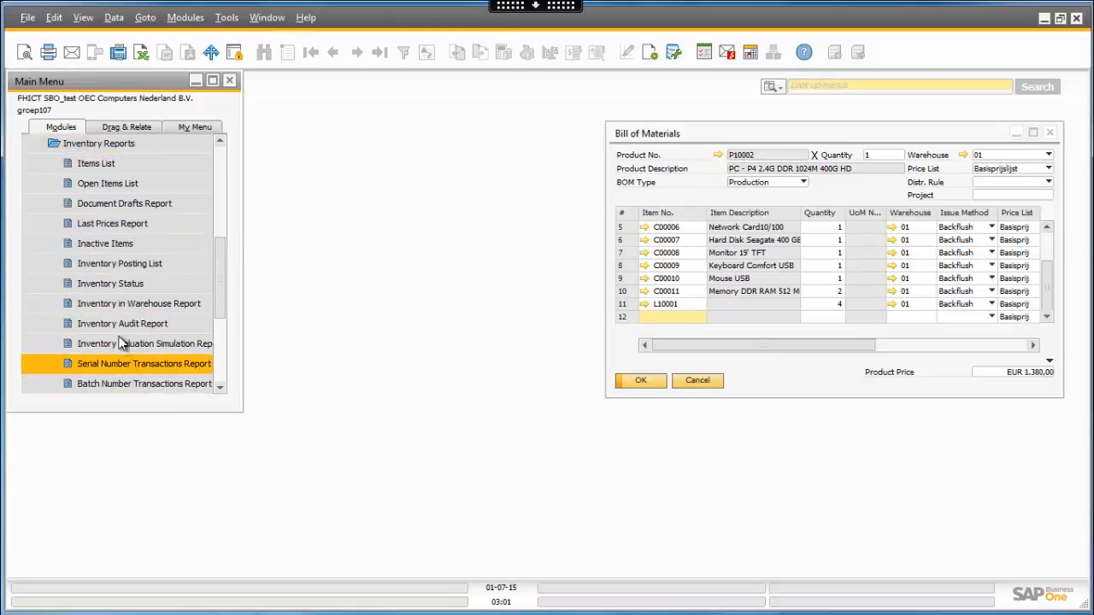
click(110, 283)
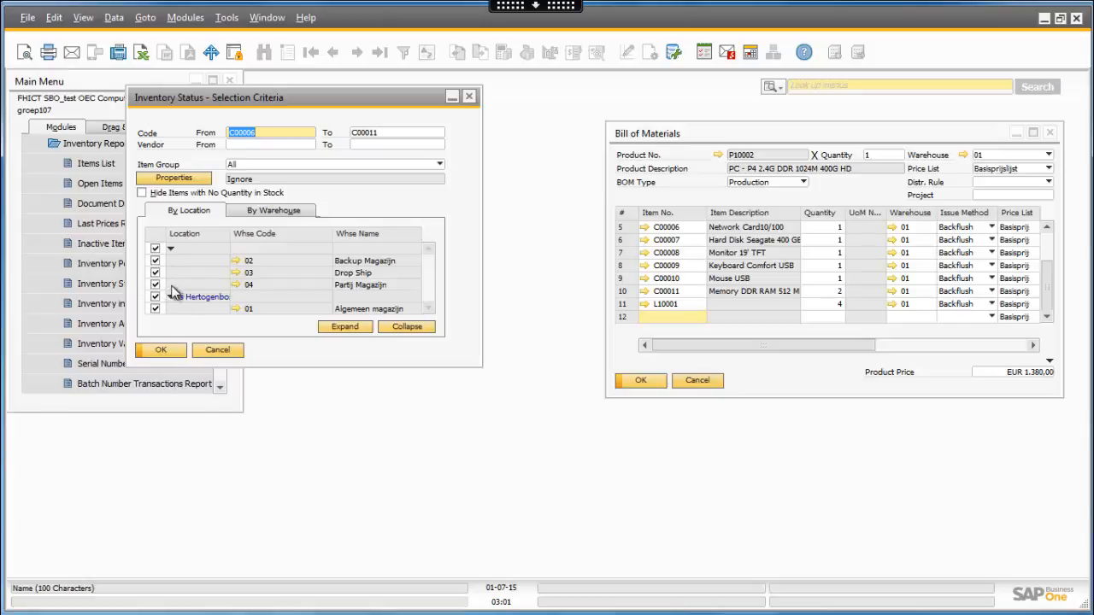
click(160, 349)
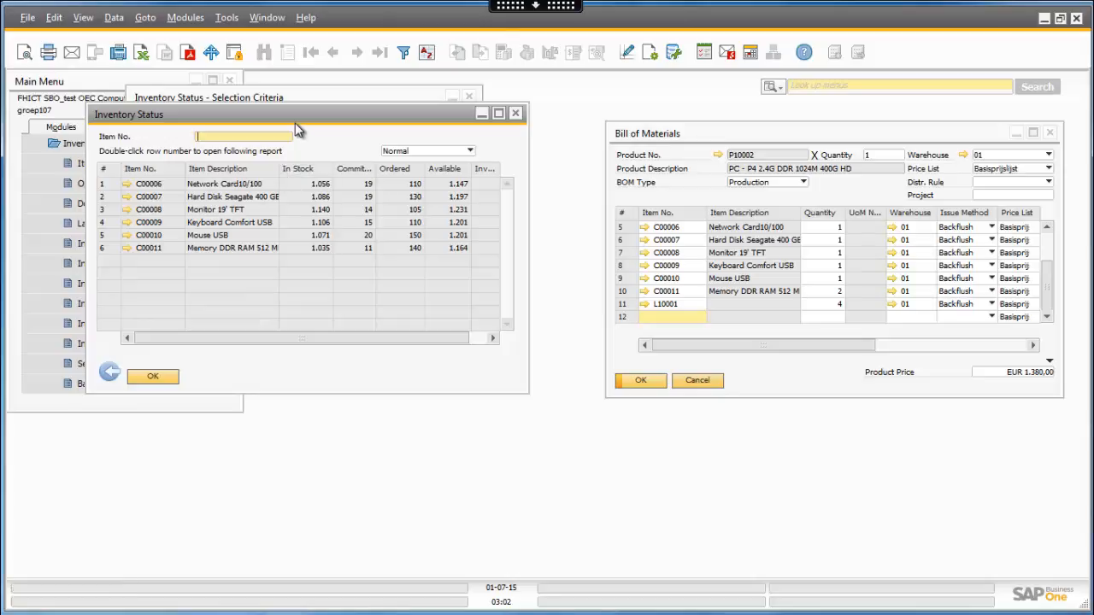
drag(299, 115, 359, 176)
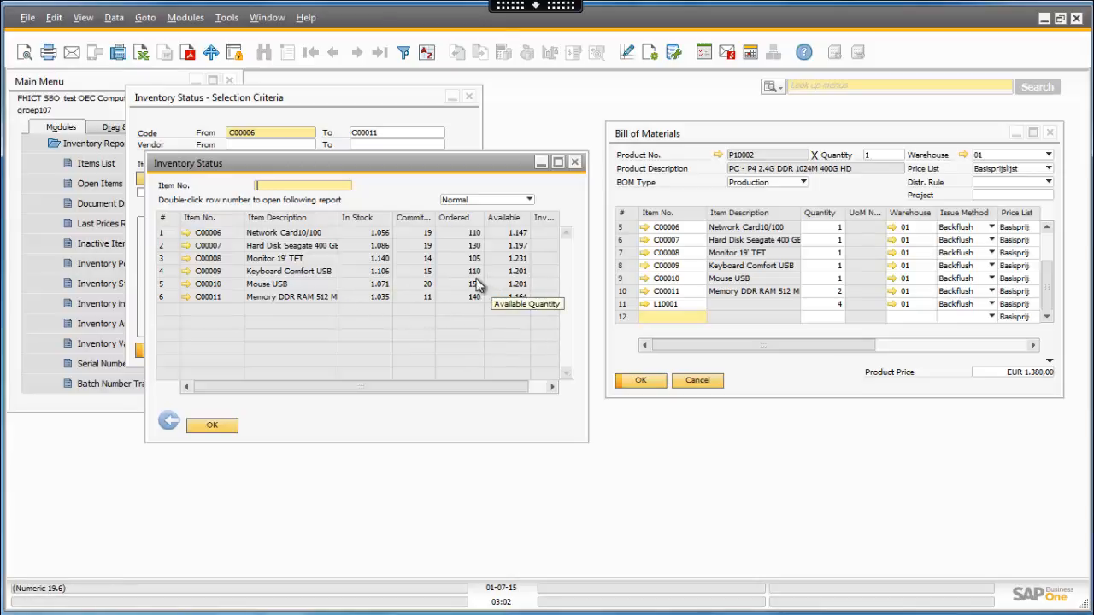
click(218, 426)
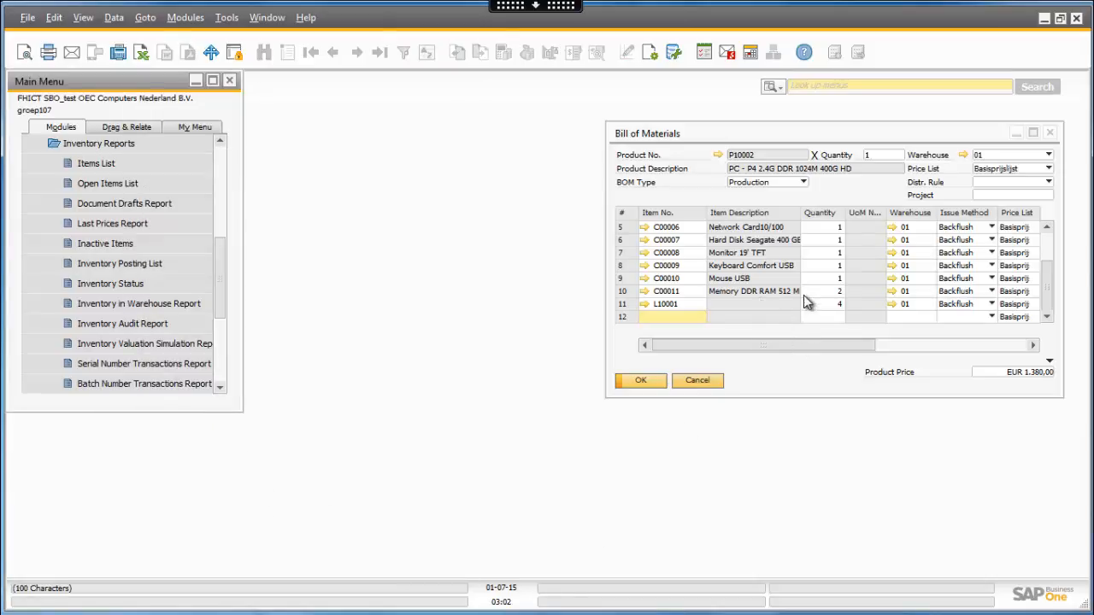
click(641, 380)
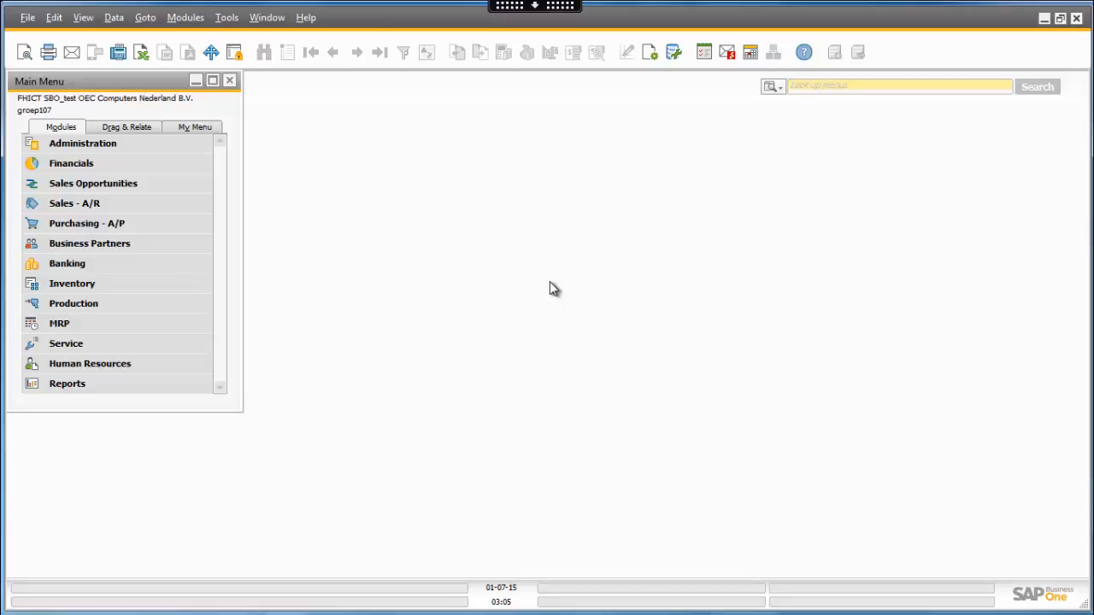
Step: Start a standard production order for product P10002, PC - P4 2.4G DDR 1024M 400G HD
click(94, 304)
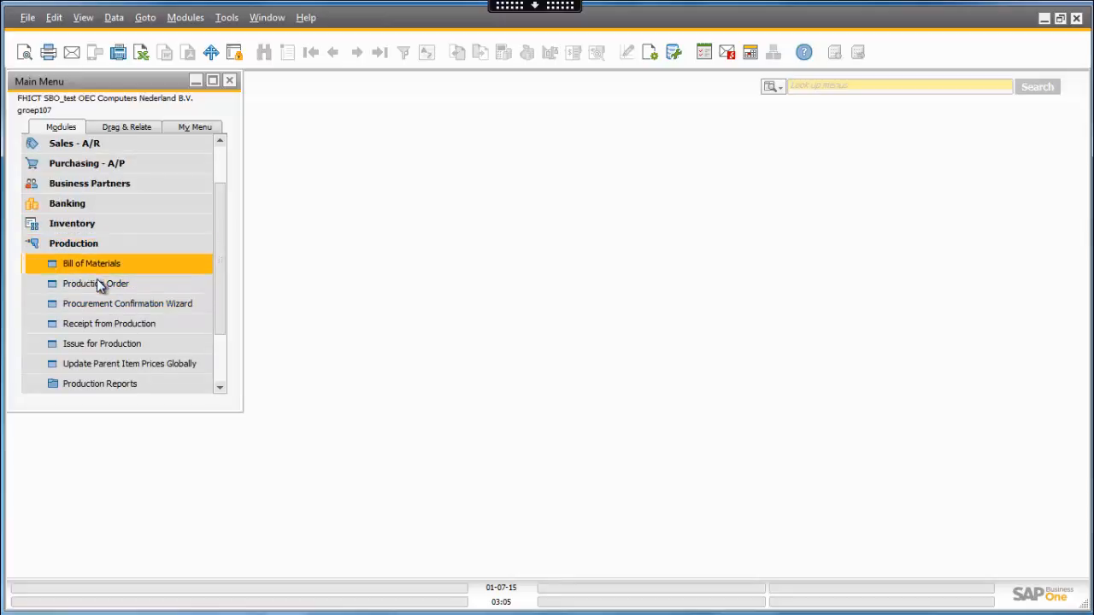
click(97, 282)
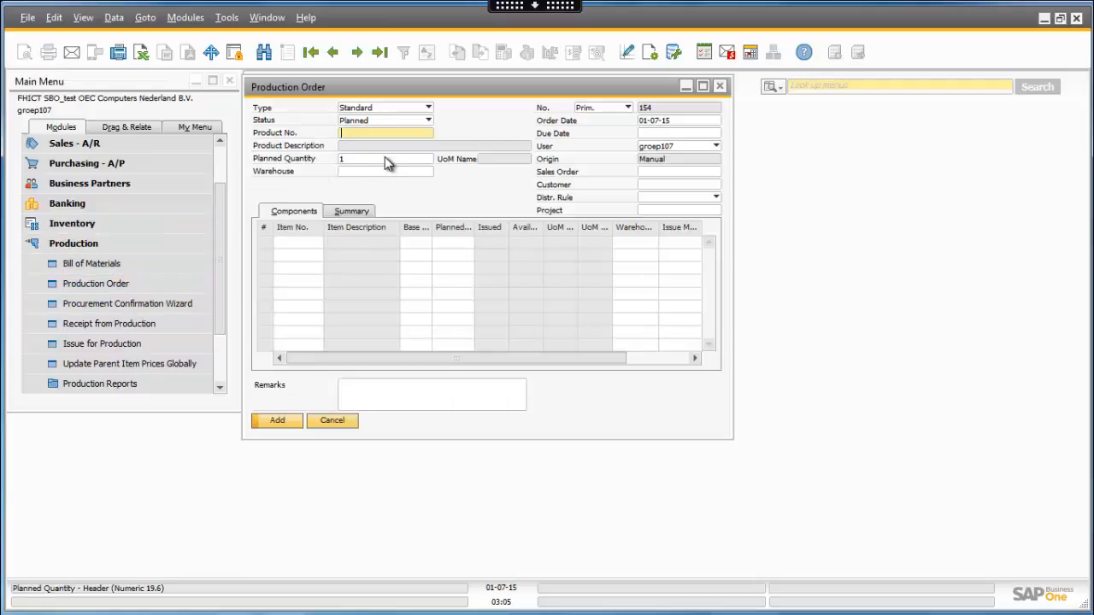
text(p)
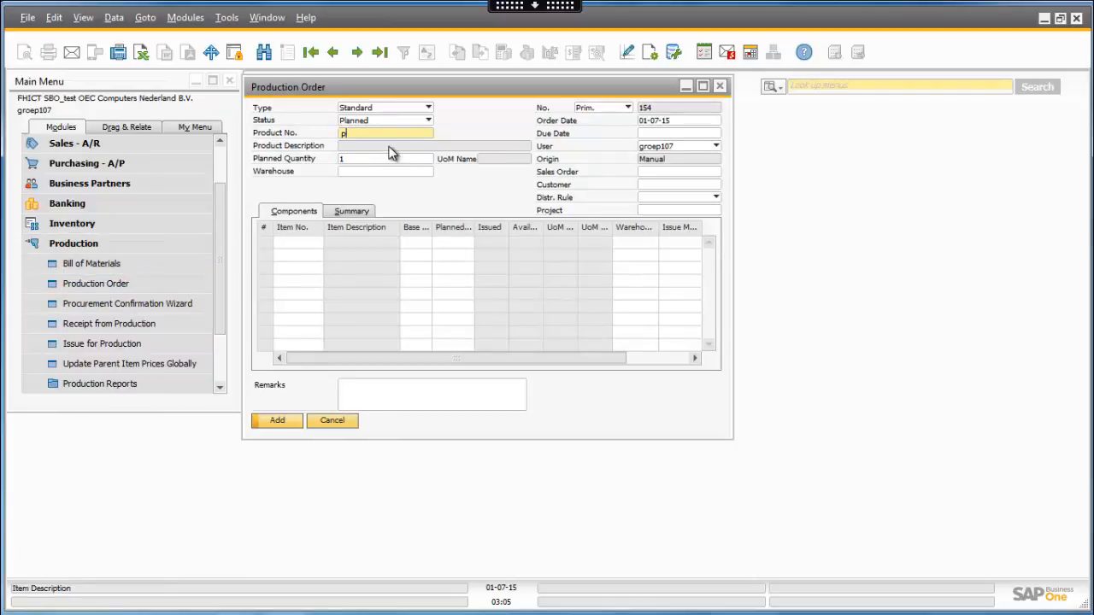
text(10002)
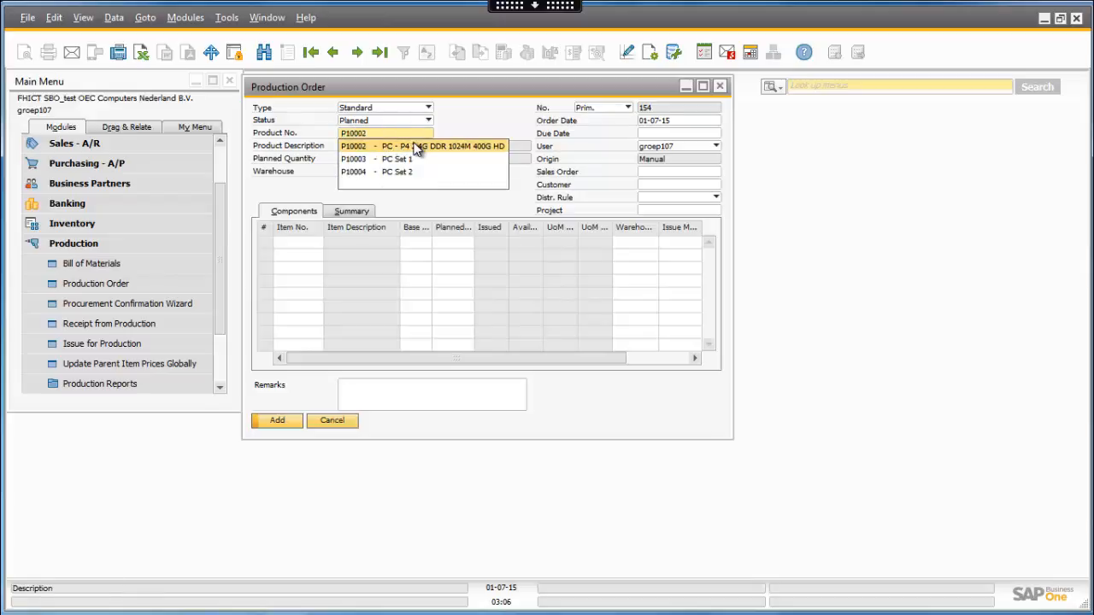
click(415, 146)
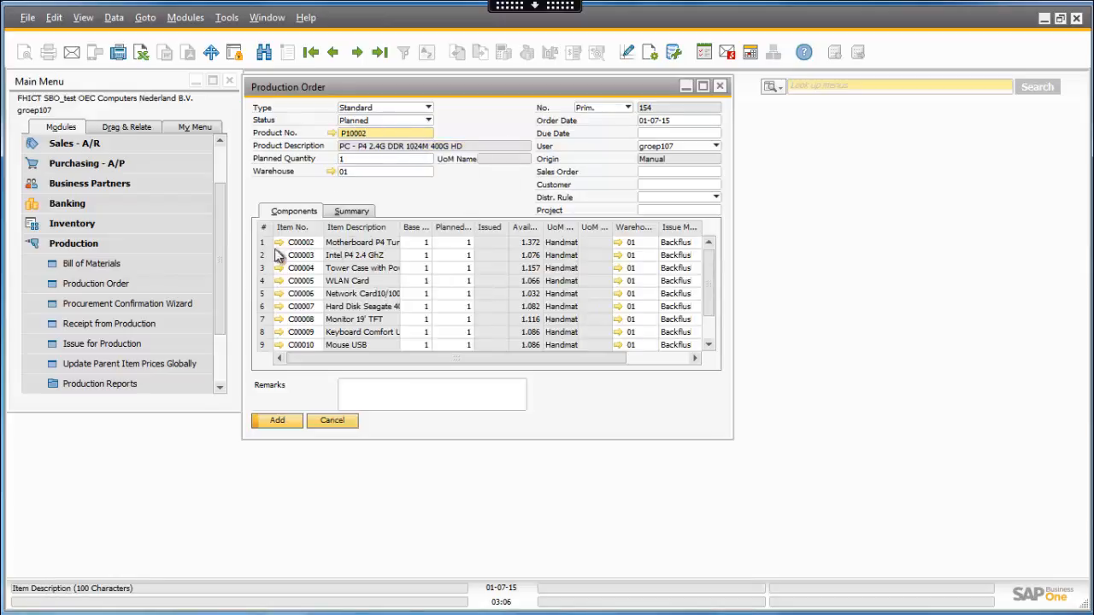
Step: Set the production order's planned quantity to 15 and check the planned quantities of the component rows
click(354, 162)
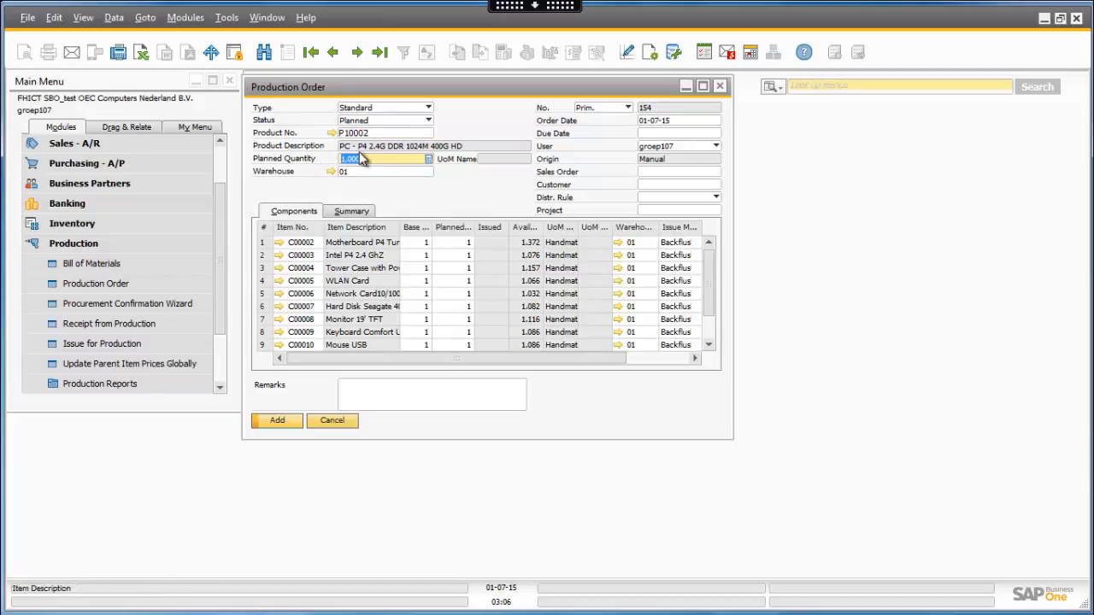
text(15)
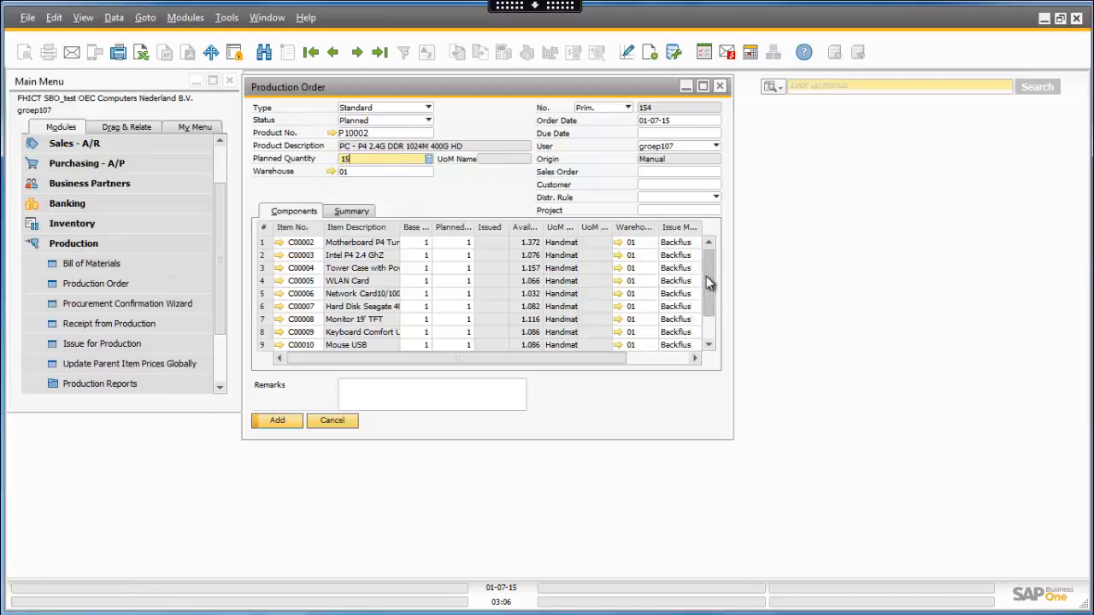
mouse_move(708, 277)
mouse_down()
mouse_move(710, 320)
mouse_move(708, 273)
mouse_up()
click(671, 137)
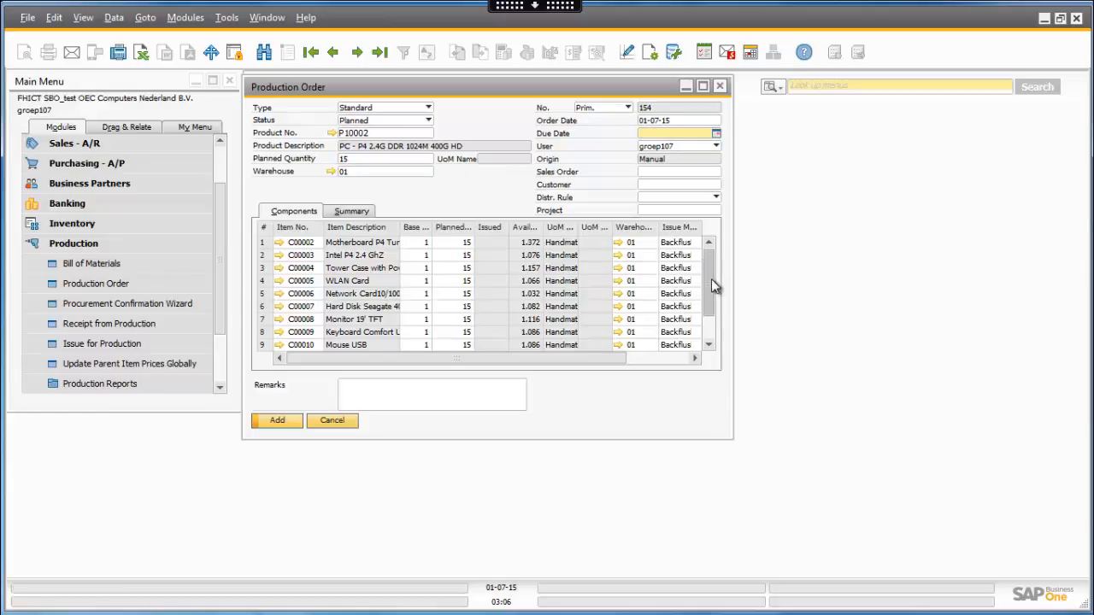
scroll(711, 279, down, 1)
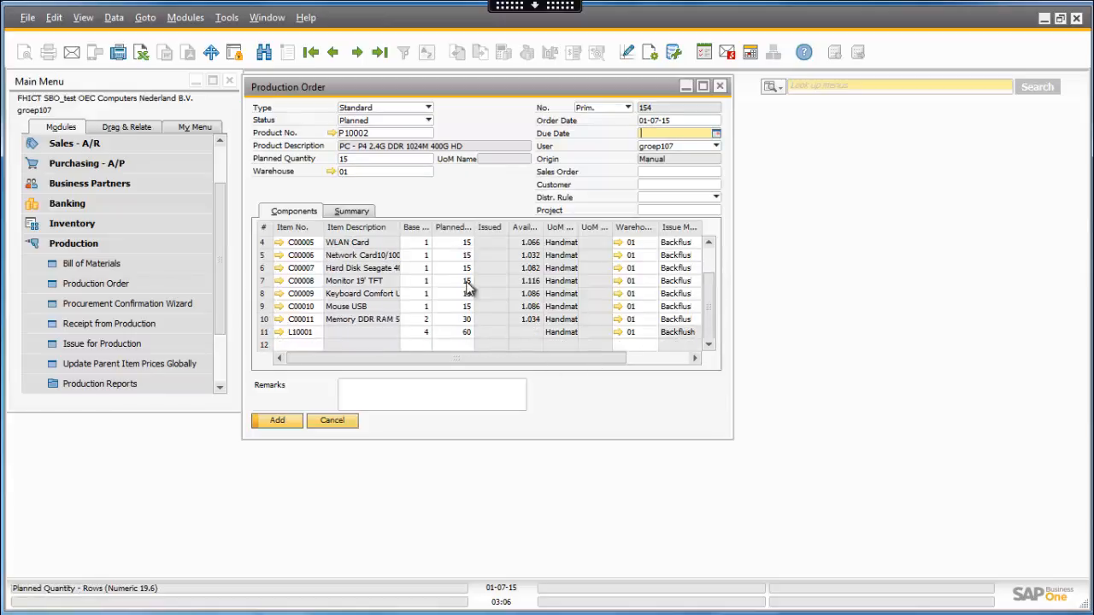
scroll(712, 279, up, 1)
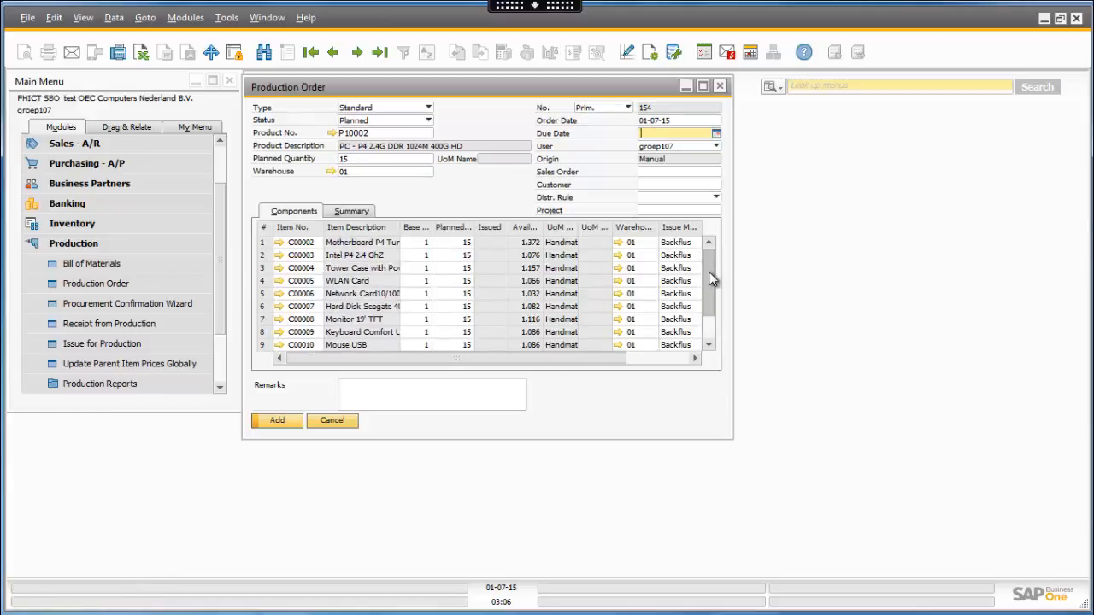
scroll(711, 302, down, 1)
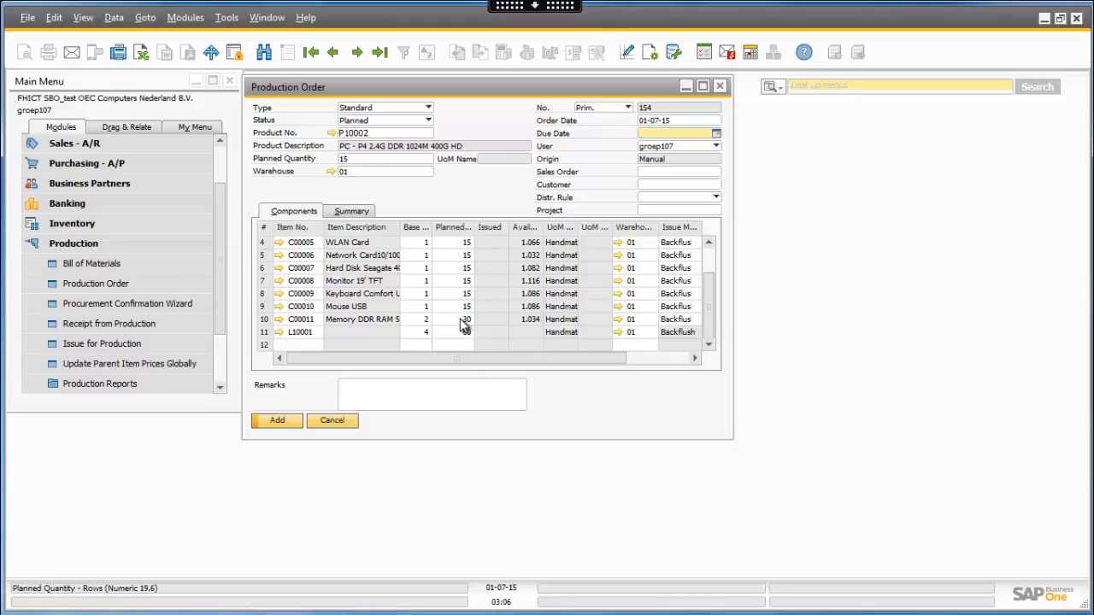
Step: Set the production order's due date to 15-07-15, leaving the sales order blank
click(716, 134)
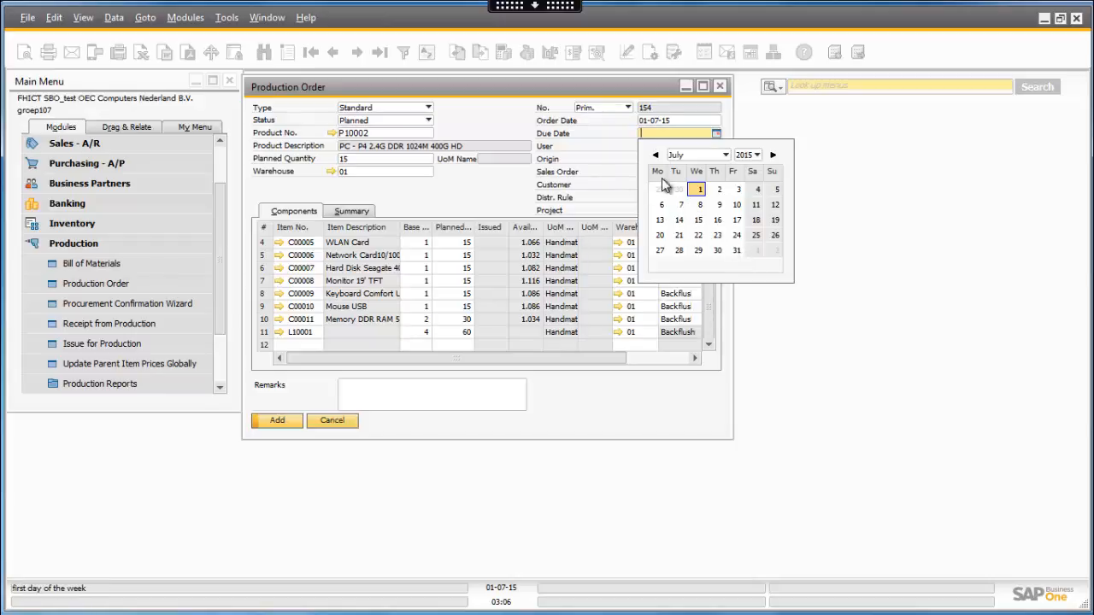
click(699, 221)
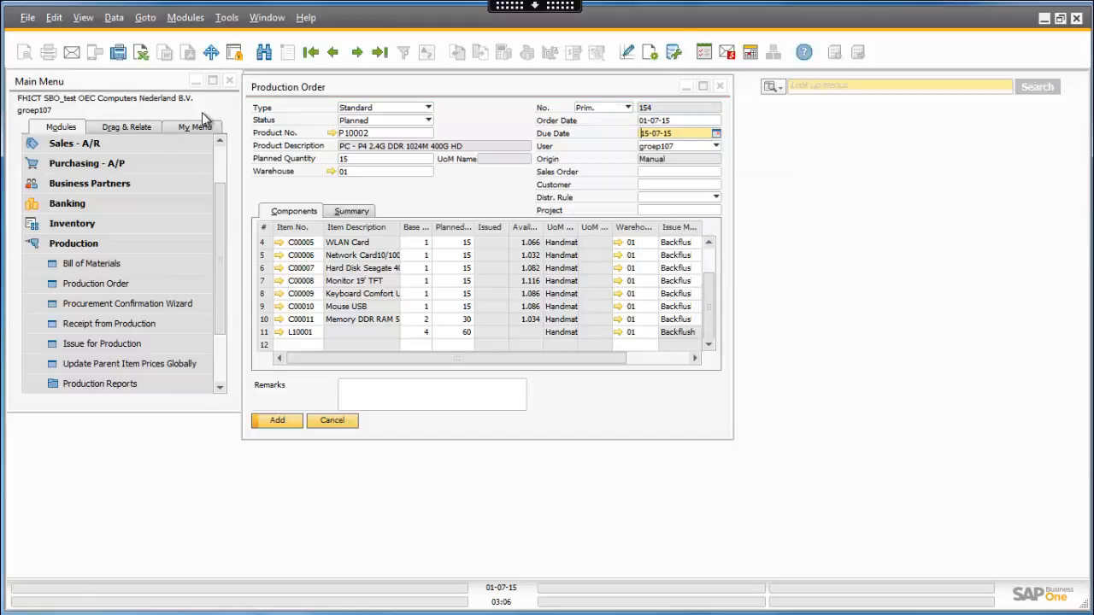
click(676, 172)
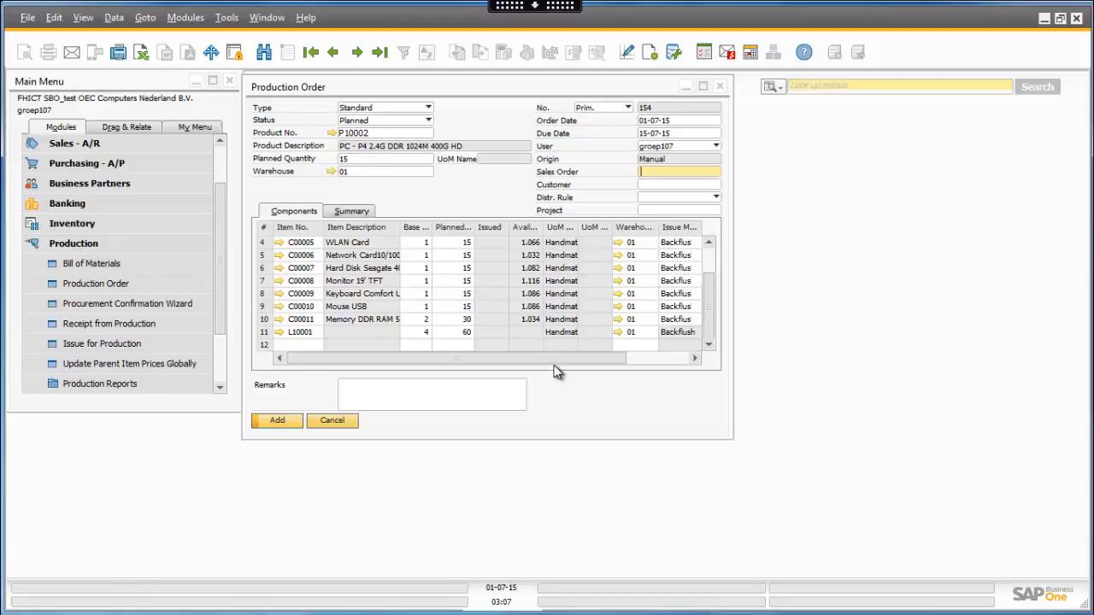
Step: Review the components' issue methods, keeping Backflush for the WLAN Card, and widen the UoM Code column
drag(557, 359, 608, 359)
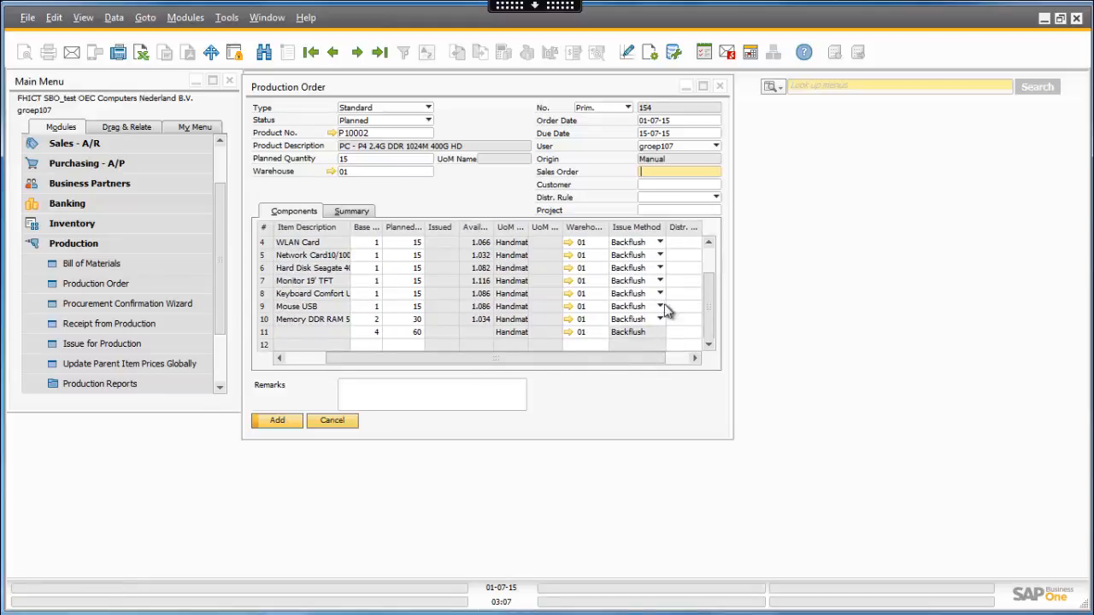
click(662, 245)
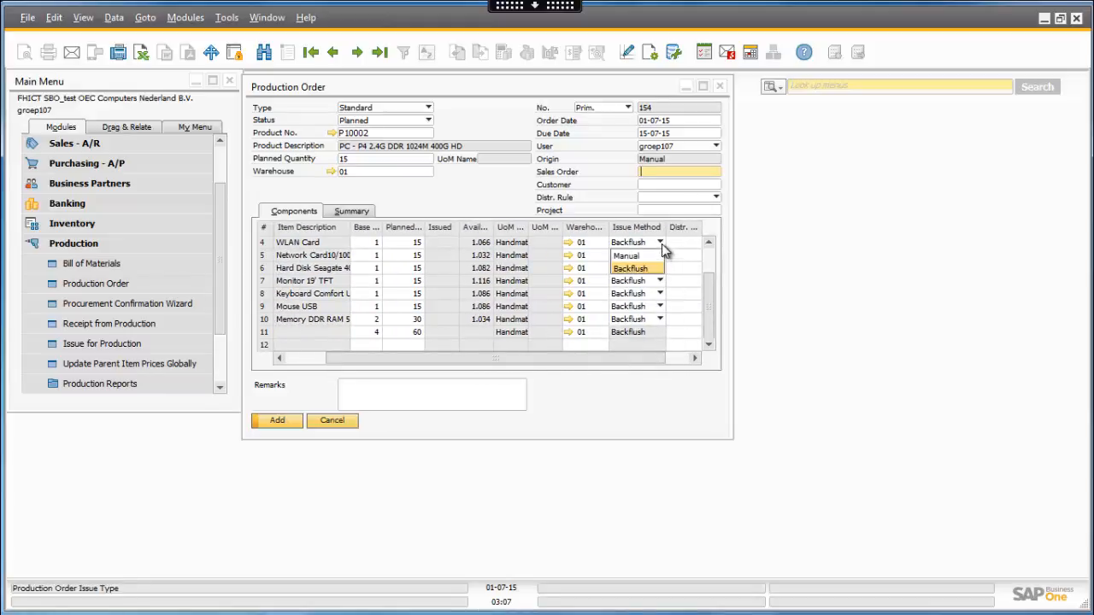
click(647, 267)
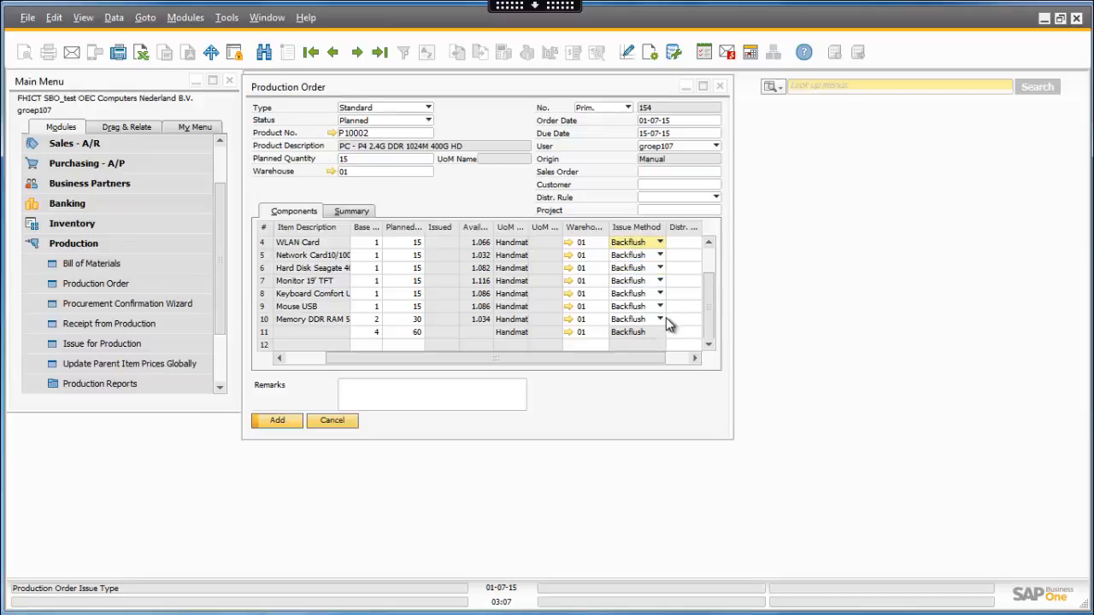
click(589, 345)
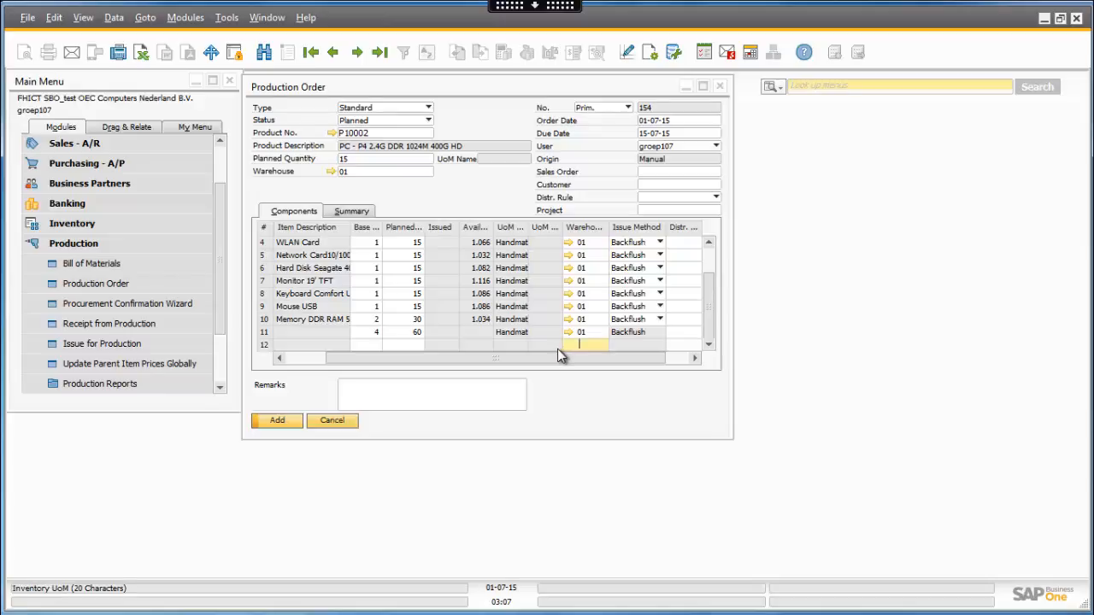
drag(557, 350, 467, 362)
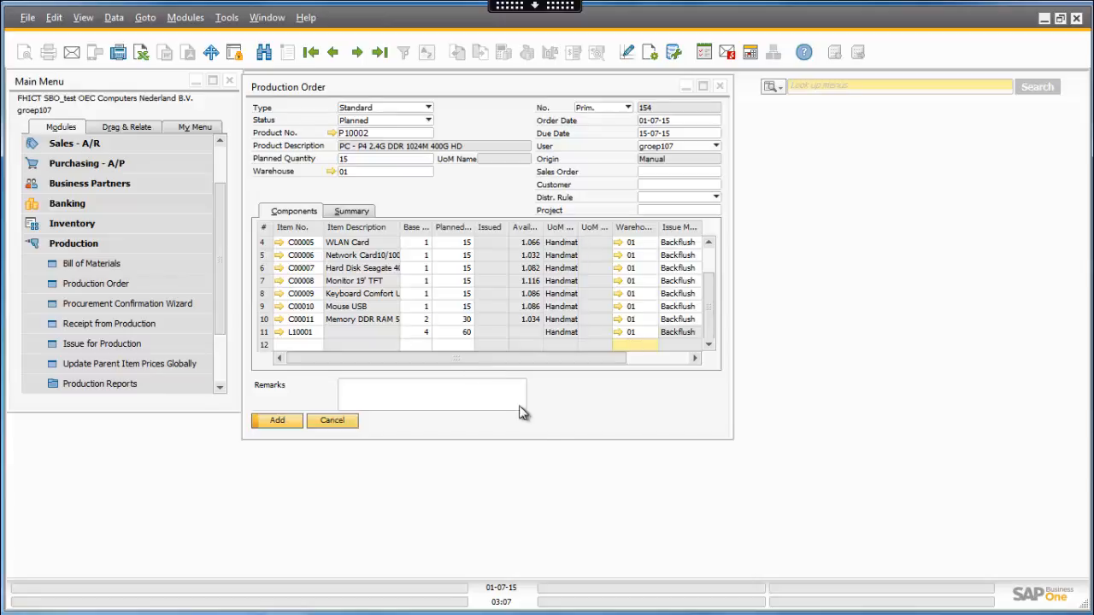
drag(578, 227, 595, 227)
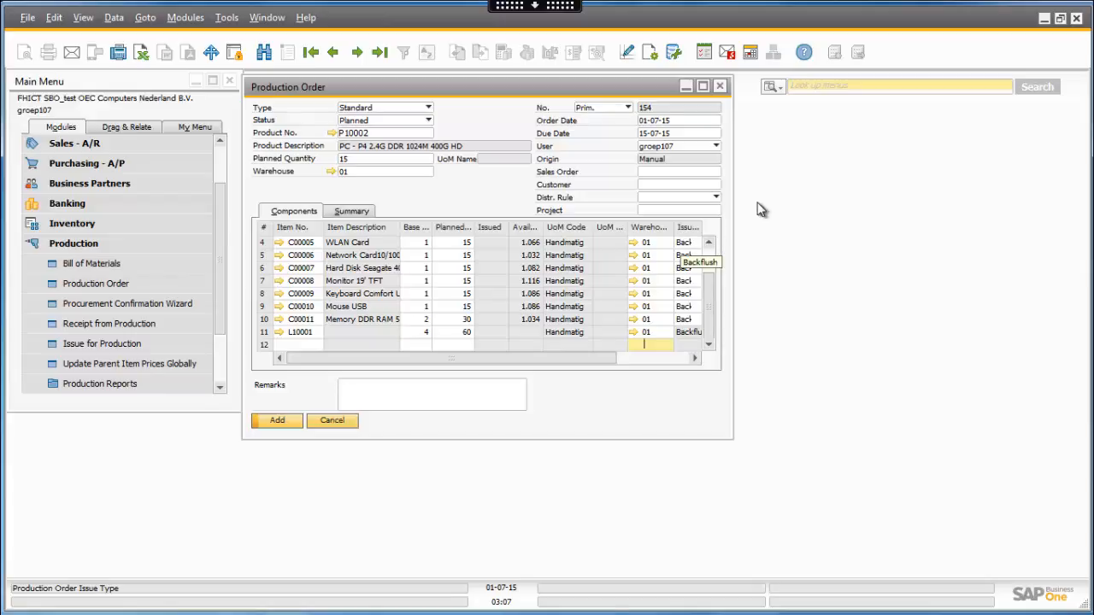
Step: Add the production order and close the Production Order window
click(281, 424)
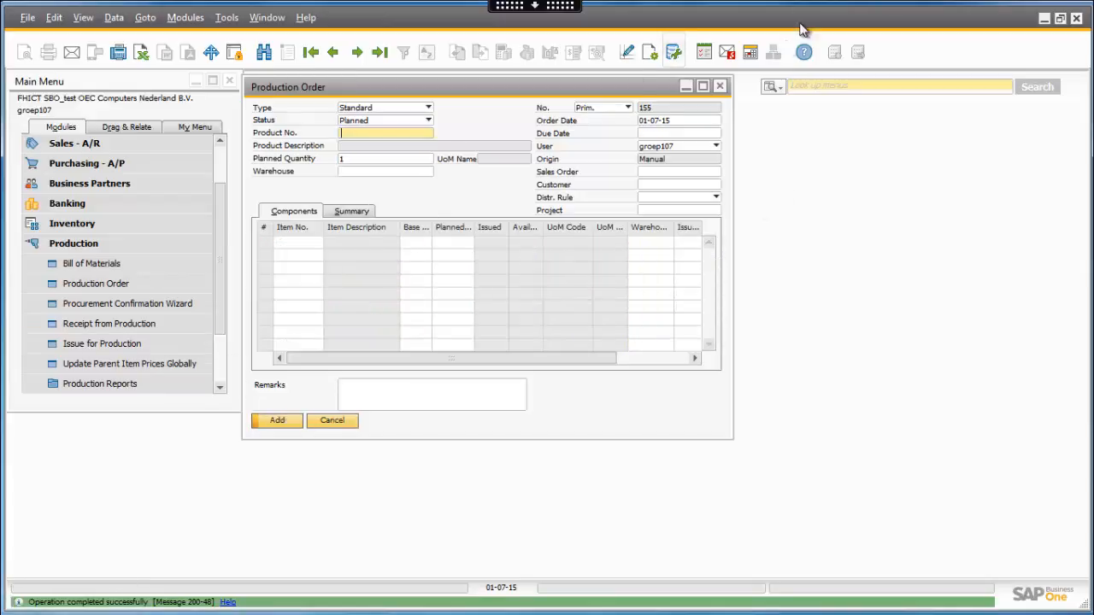
click(720, 86)
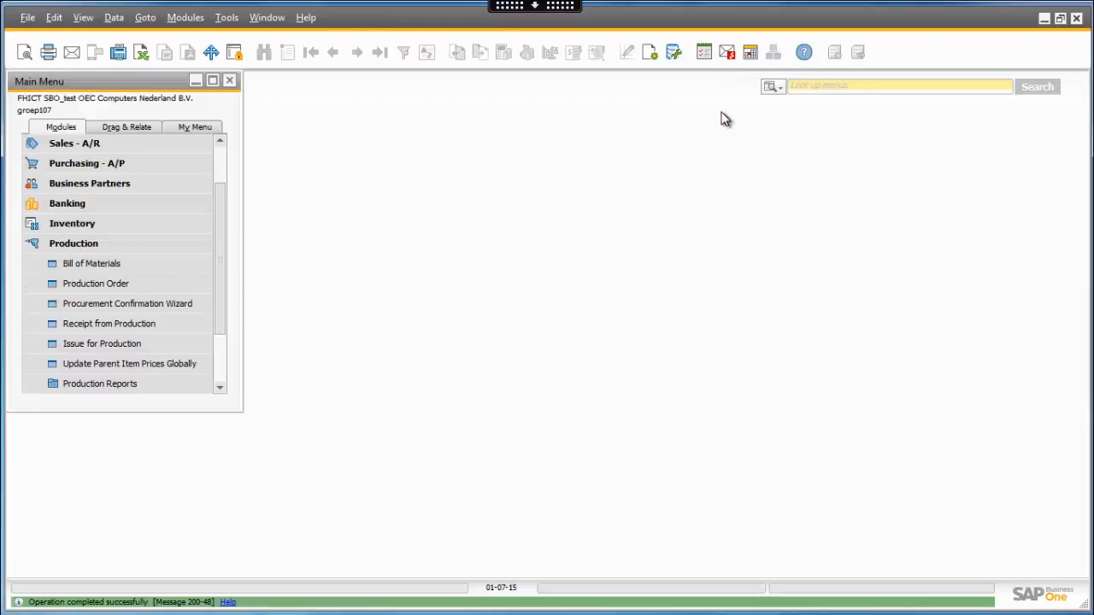
Step: Reopen the production order window and bring up the most recently added order, for product P10002
click(186, 303)
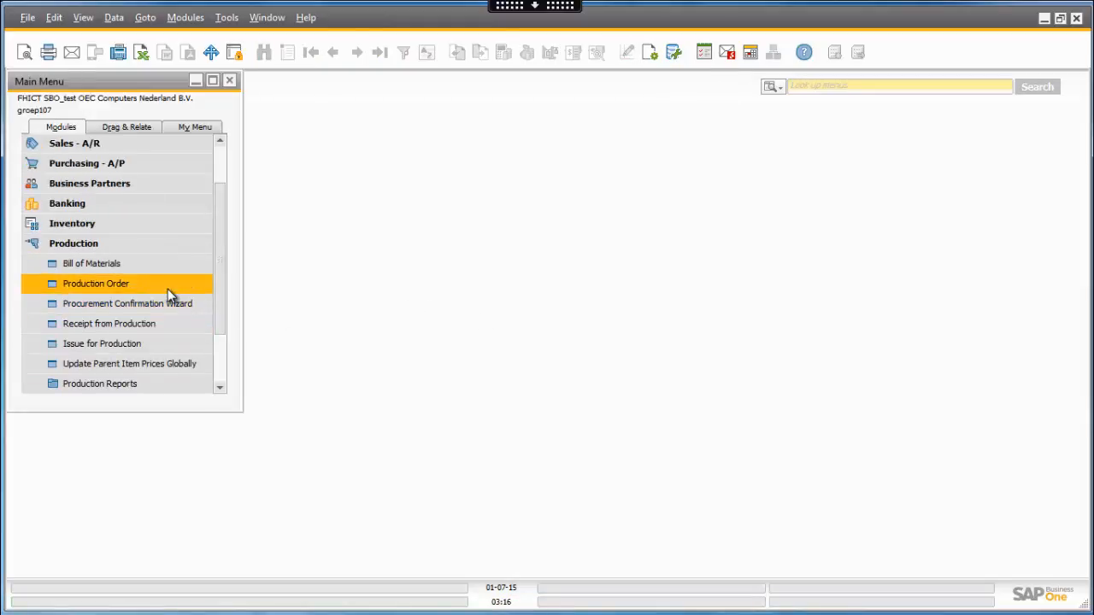
click(167, 288)
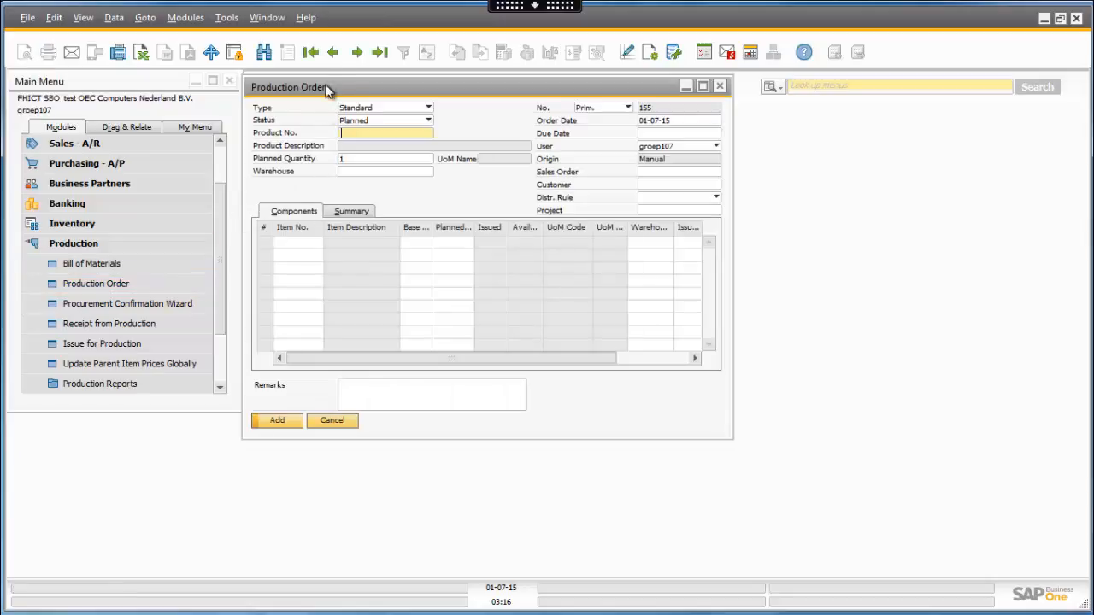
click(333, 53)
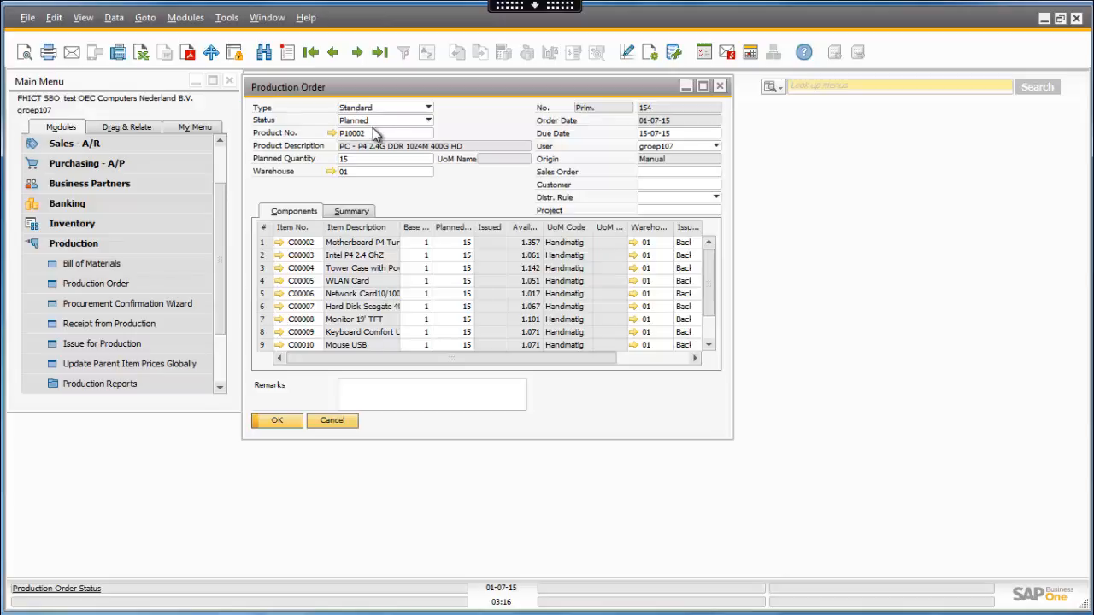
Step: Check the issue method choices for Network Card10/100, keeping Backflush, and set the issue method of memory component C00011 to Manual
drag(508, 359, 591, 358)
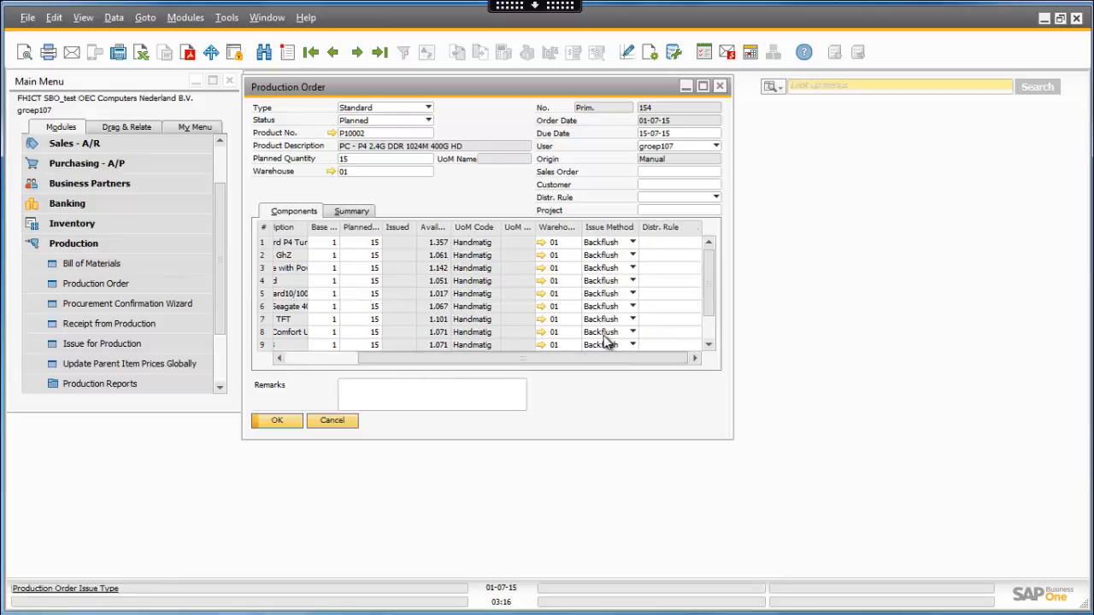
click(609, 294)
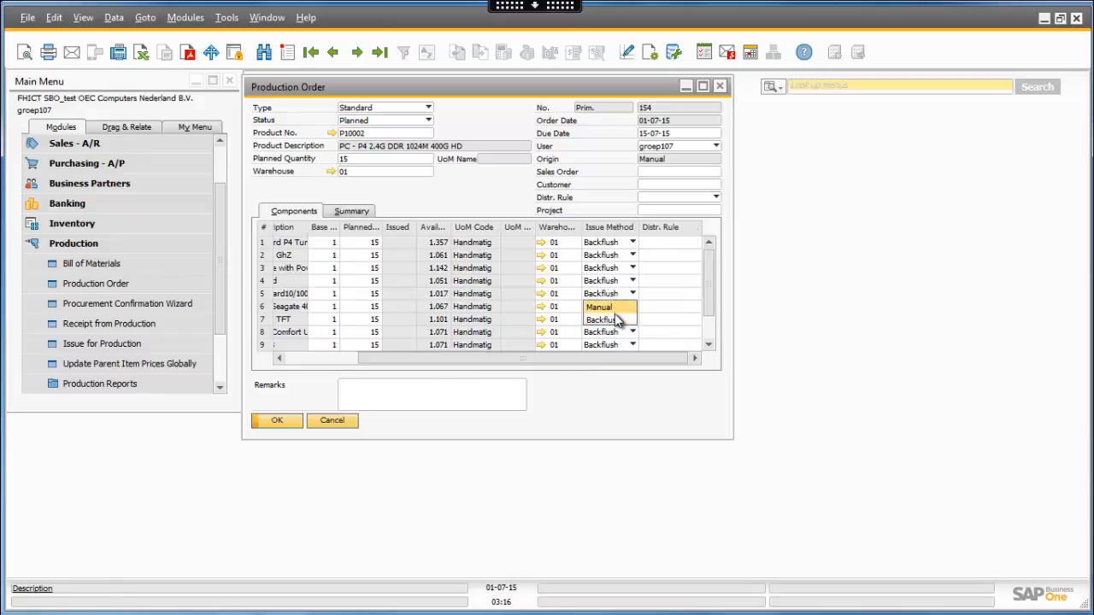
click(609, 357)
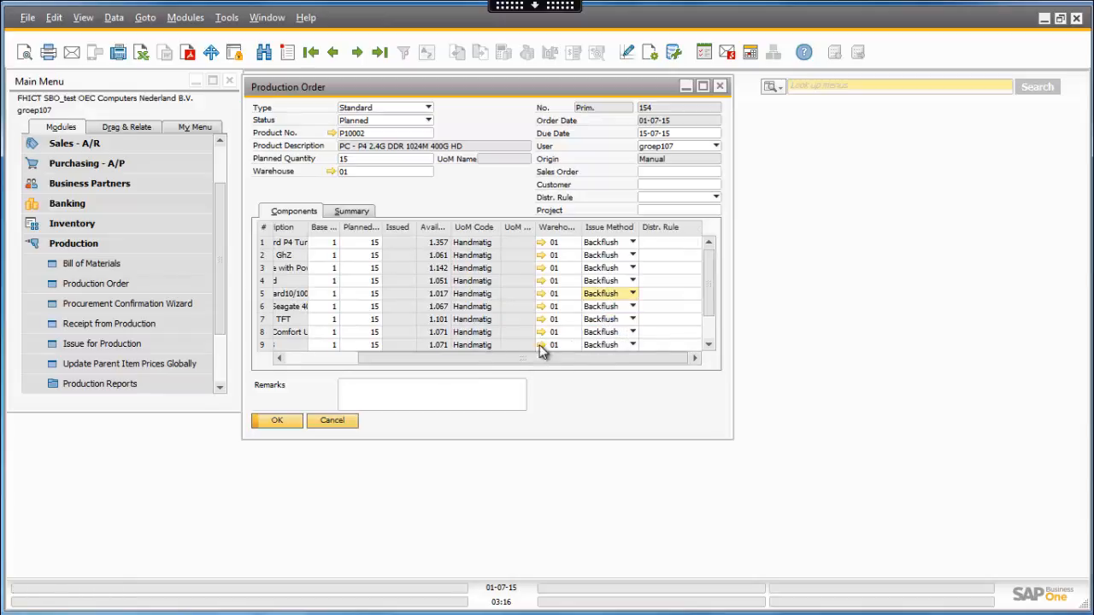
click(626, 297)
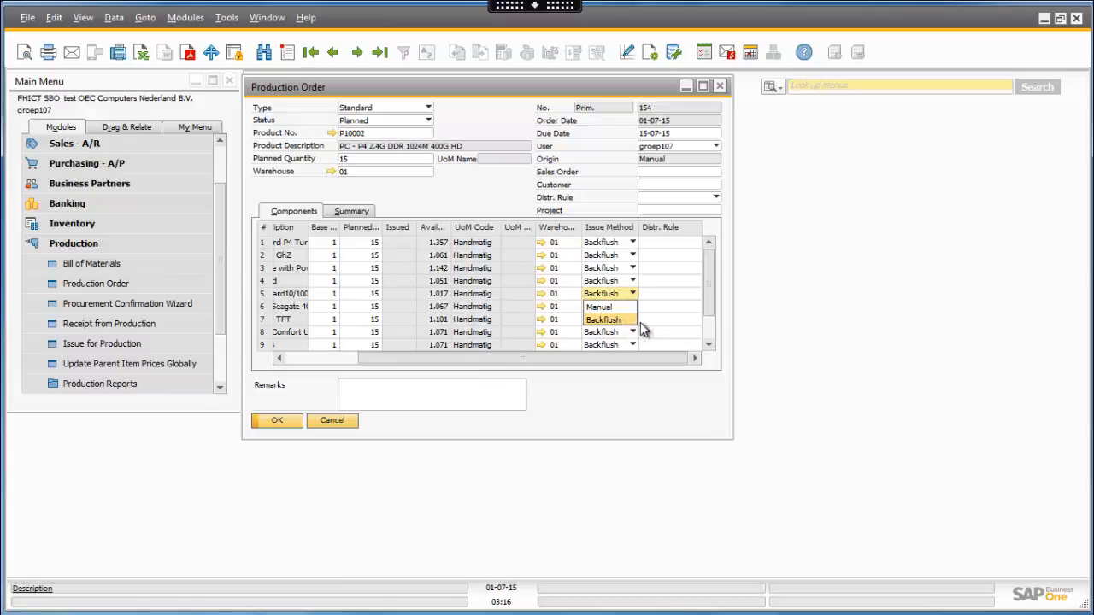
click(707, 276)
drag(711, 295, 712, 329)
drag(600, 359, 504, 363)
click(614, 333)
click(614, 333)
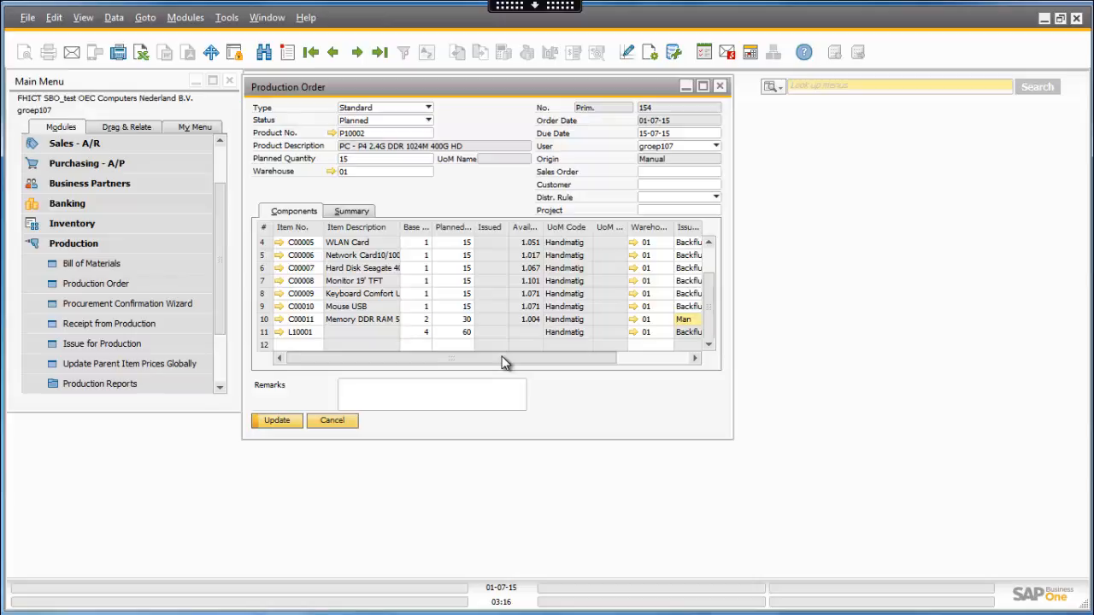
Step: Review all component rows of the production order, comparing the memory's issue method with those of the other components
drag(499, 353, 437, 349)
drag(712, 307, 708, 268)
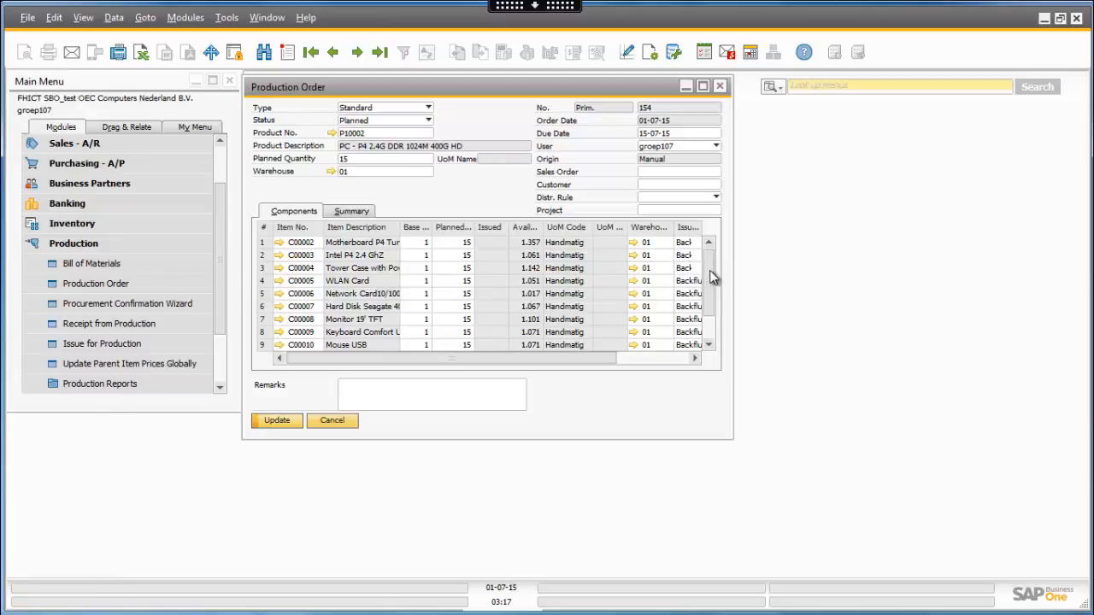
drag(713, 276, 706, 320)
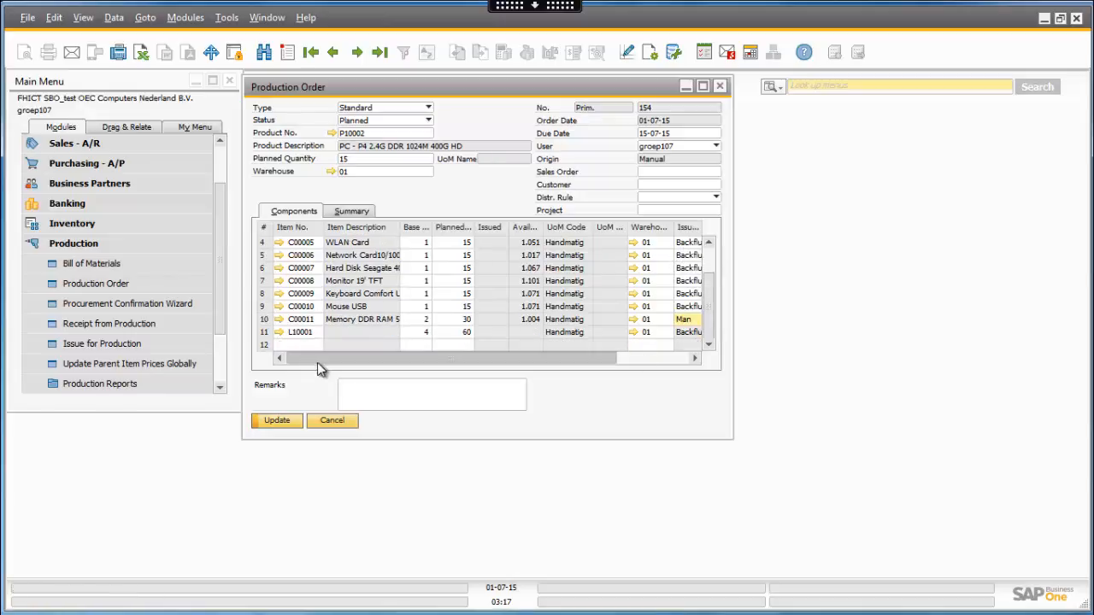
drag(317, 363, 479, 384)
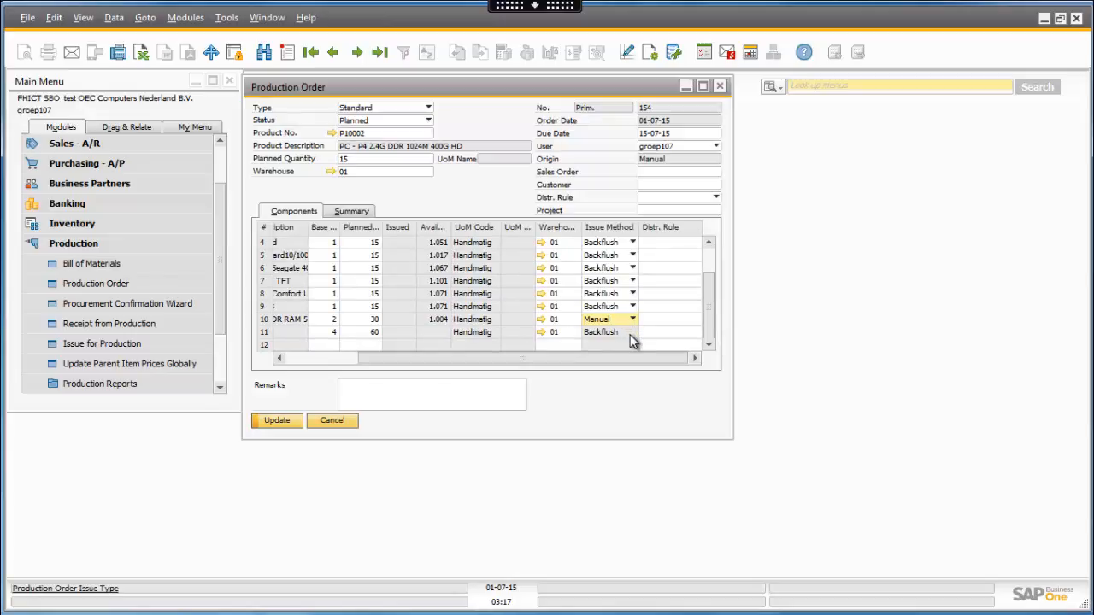
drag(620, 354, 542, 358)
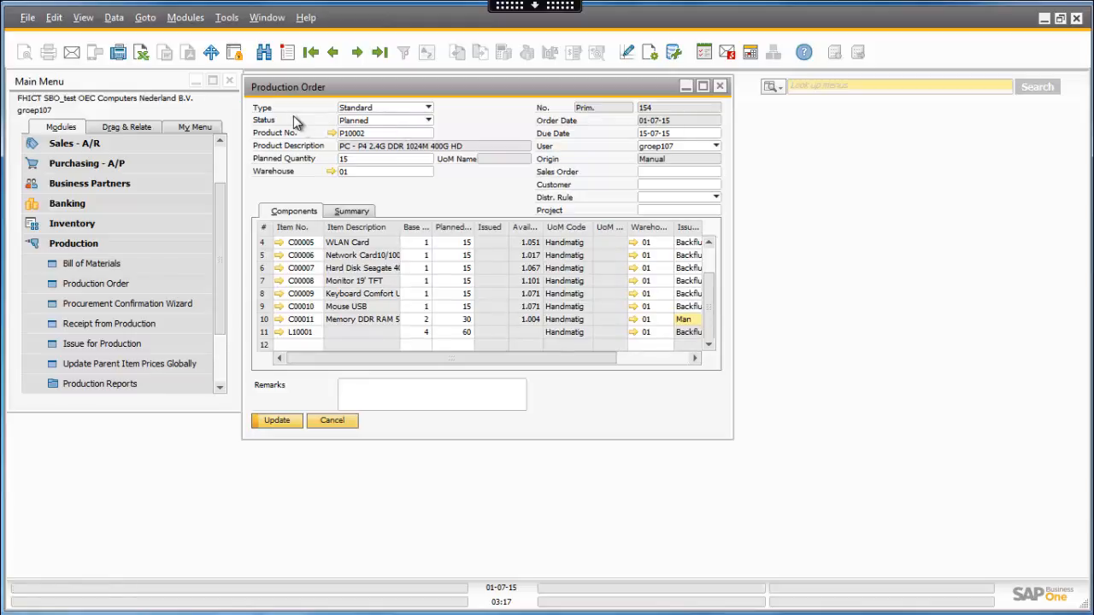
Step: Set the production order's status to Released, update the order and close it
click(380, 120)
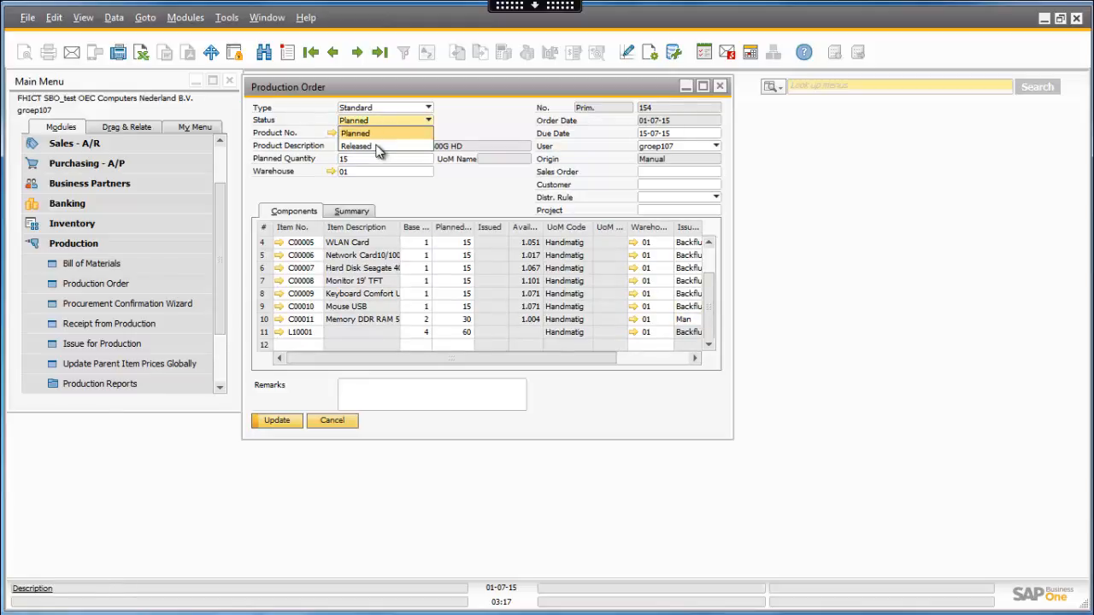
click(380, 147)
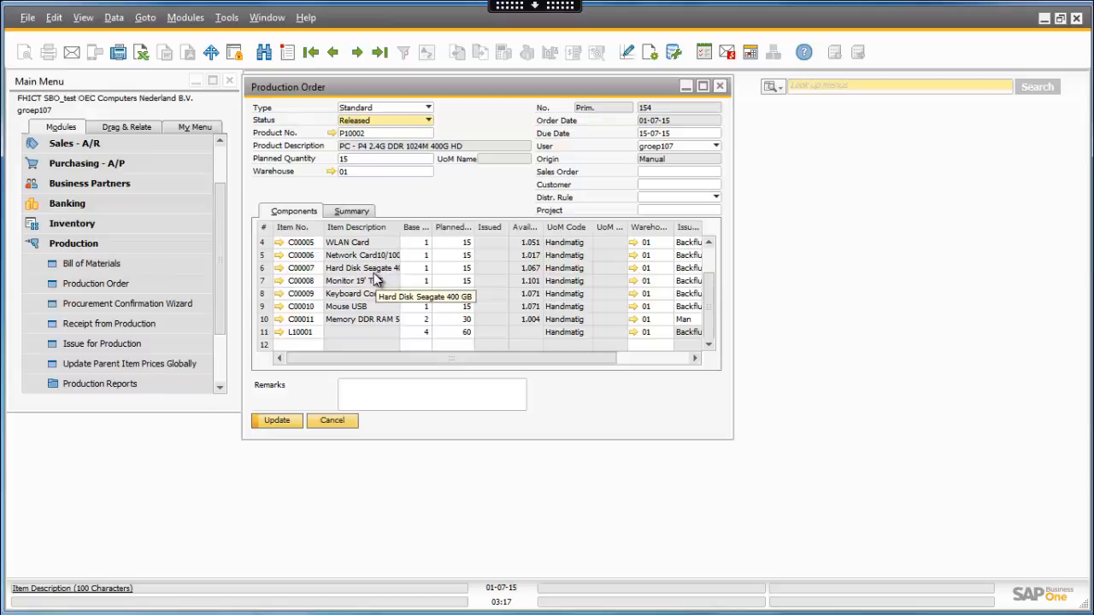
click(279, 420)
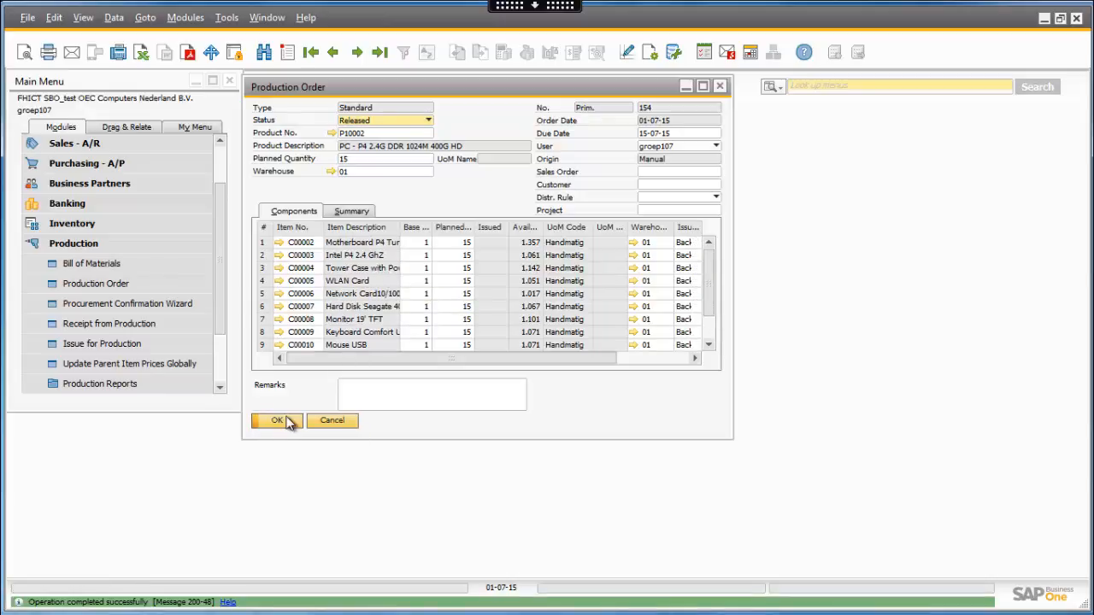
click(289, 424)
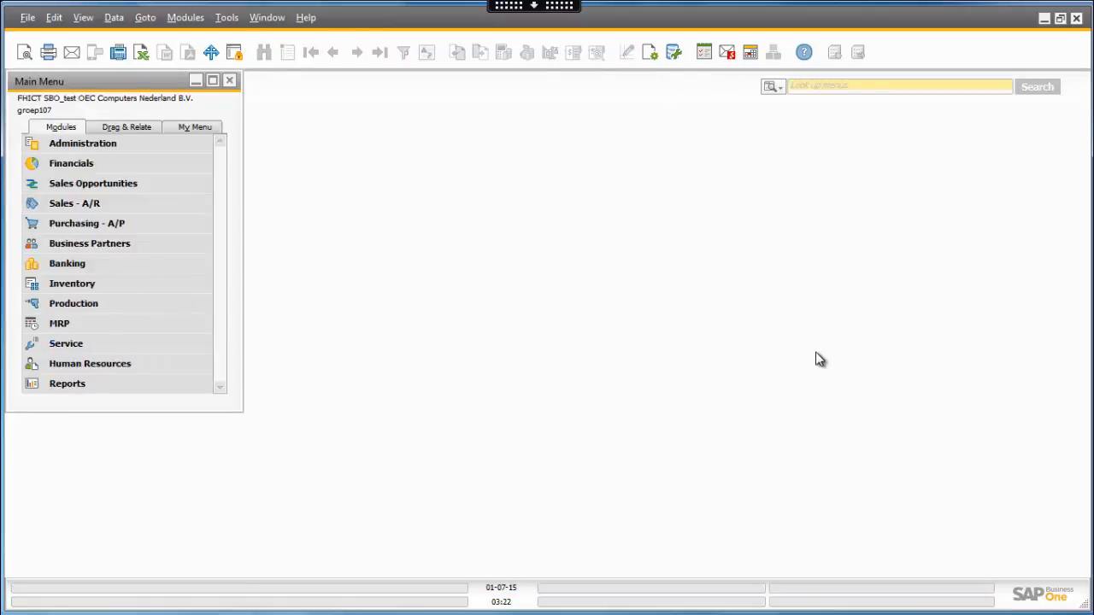
Step: Reopen the released P10002 production order and open an Issue for Production document for its manually issued component
click(163, 306)
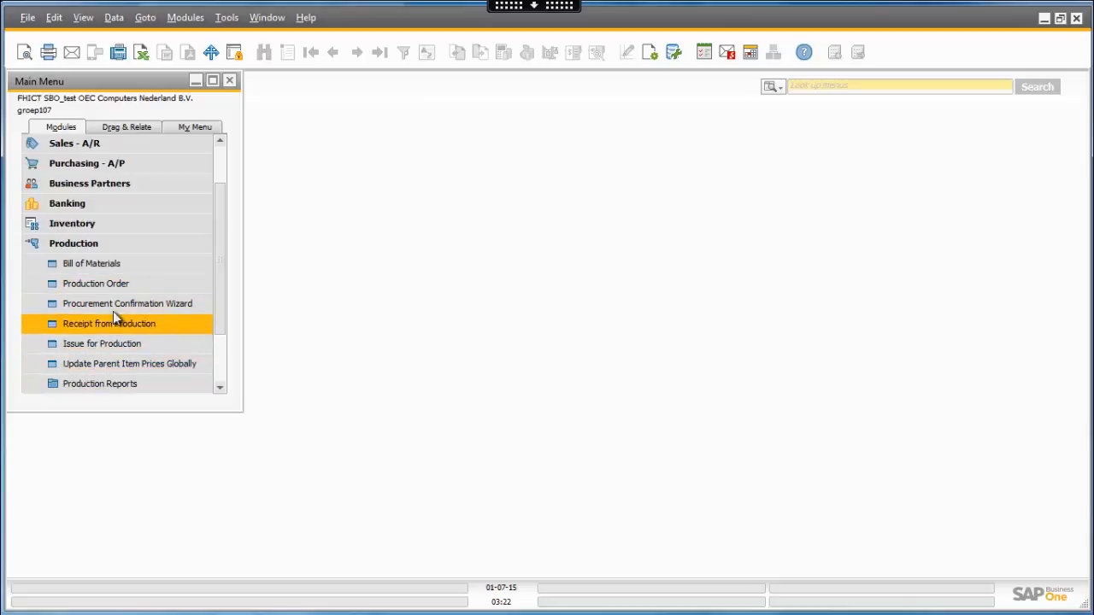
click(117, 284)
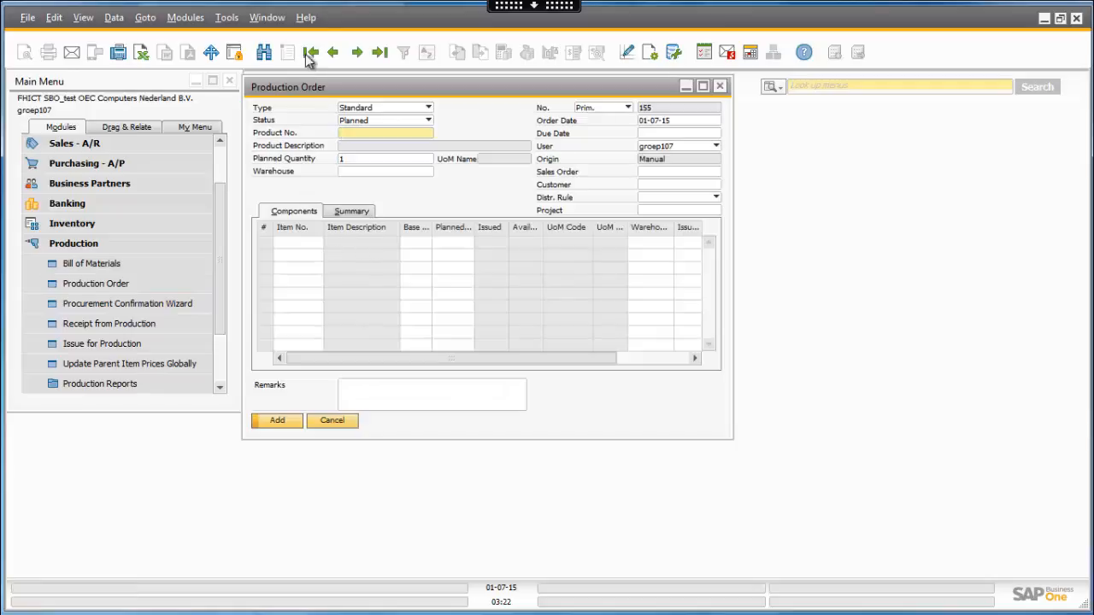
click(334, 53)
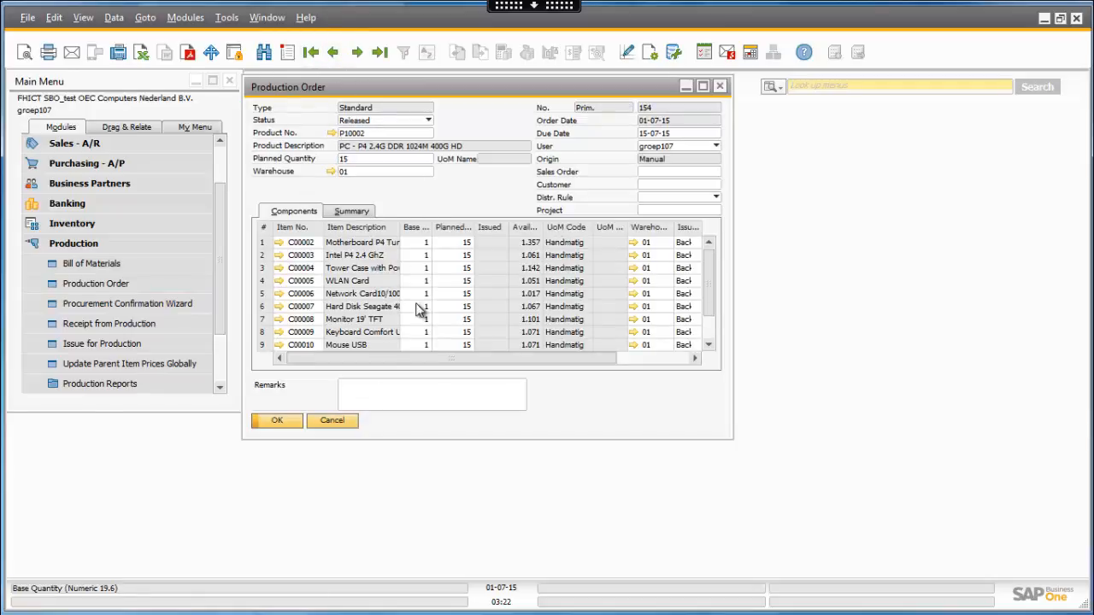
right_click(450, 197)
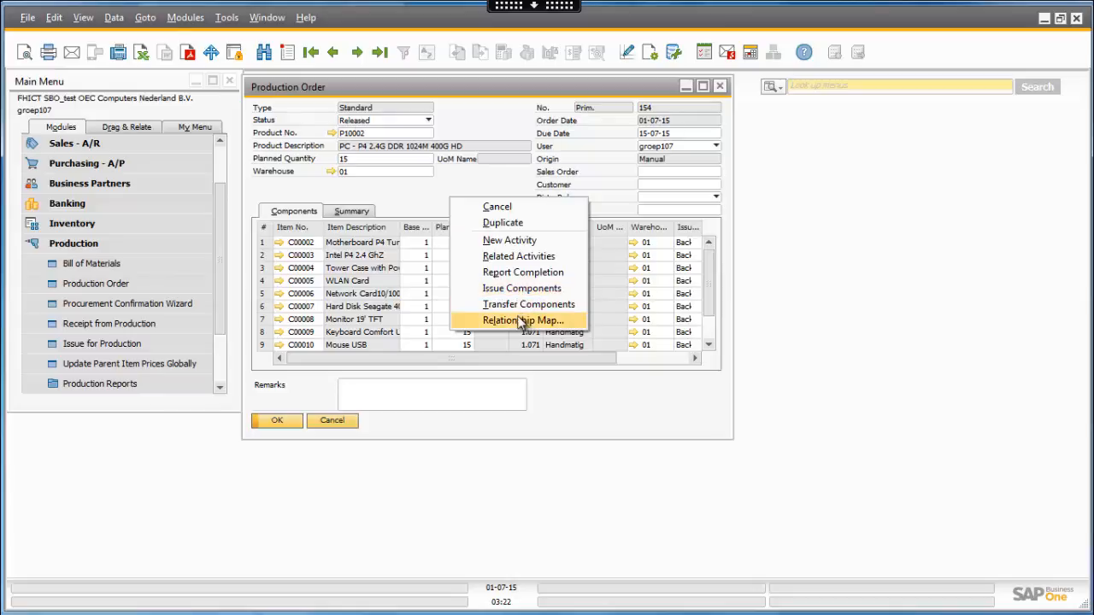
click(528, 290)
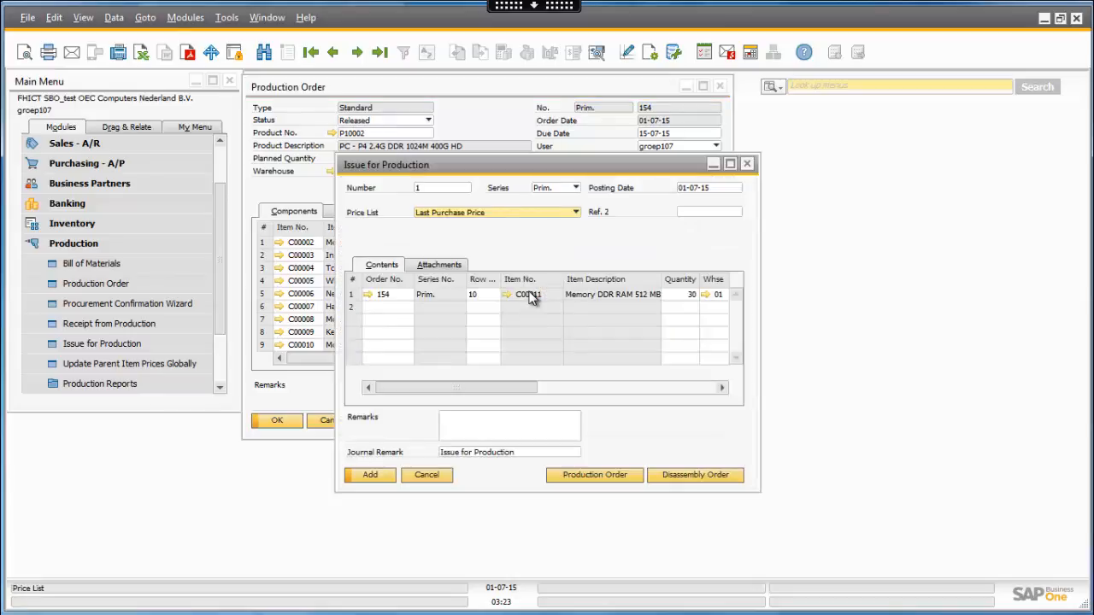
drag(528, 164, 592, 187)
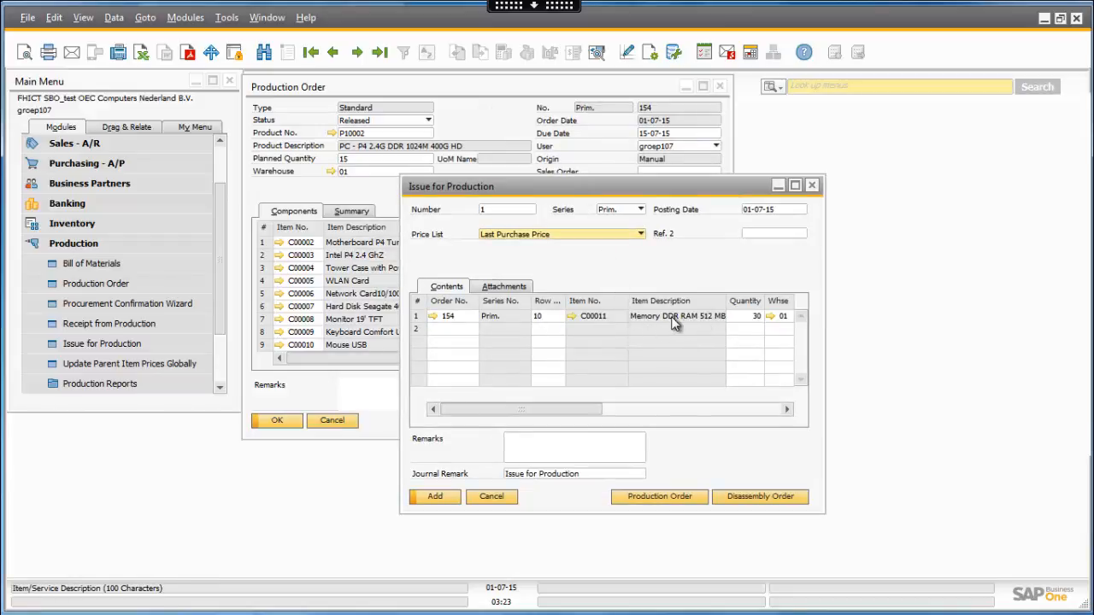
Step: Try editing the issue quantity of the Memory DDR RAM row
click(754, 318)
click(741, 316)
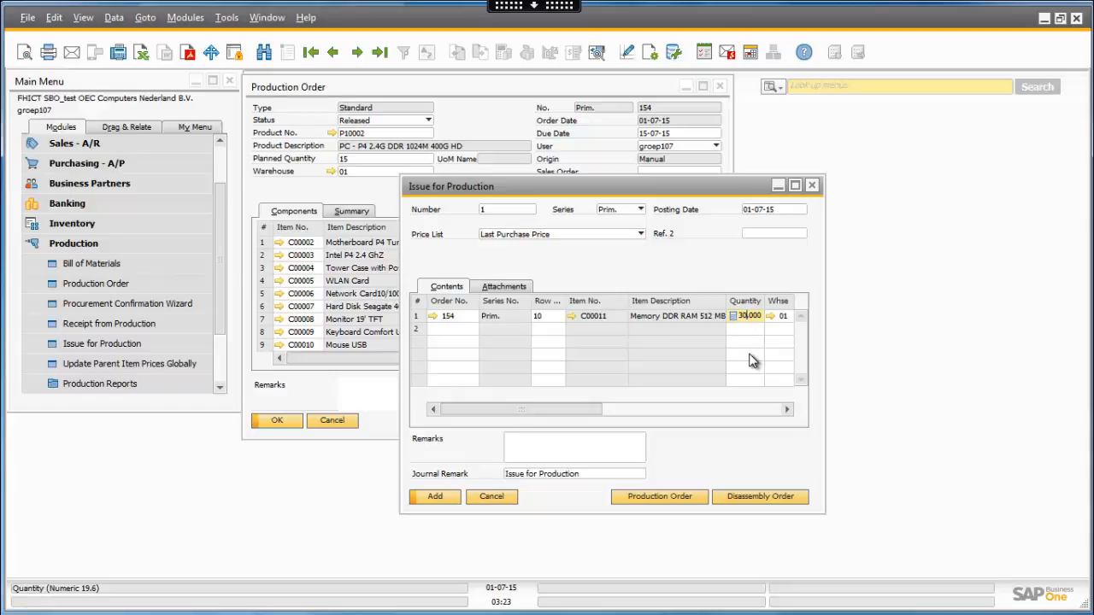
key(BackSpace)
text(1)
drag(590, 413, 551, 410)
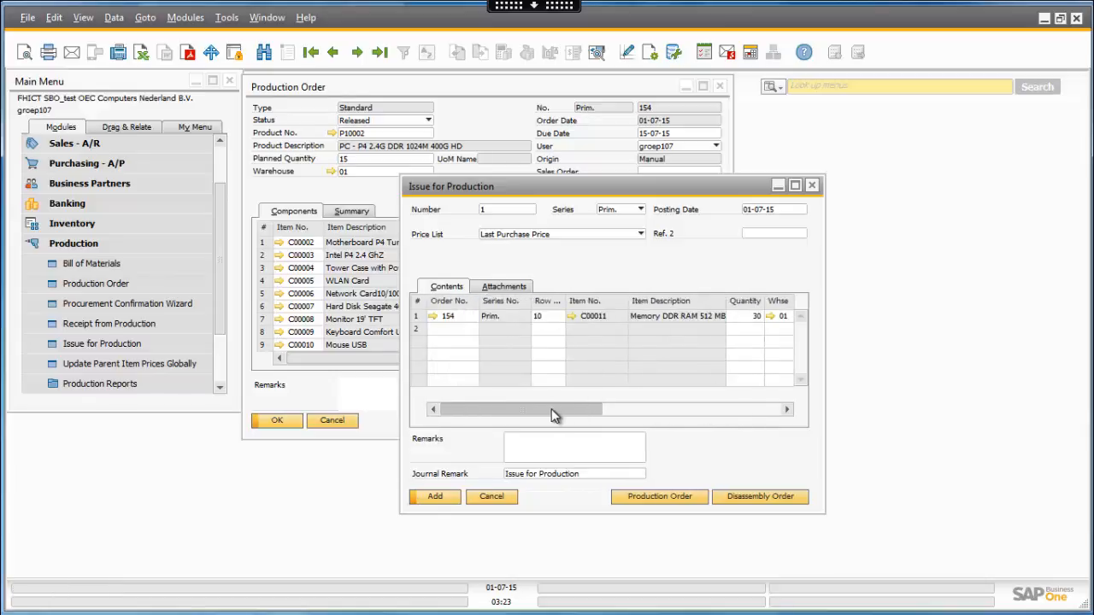
Step: Post the issue of 30 units of memory component C00011, accept that it cannot be changed, and close the Issue for Production window
click(439, 503)
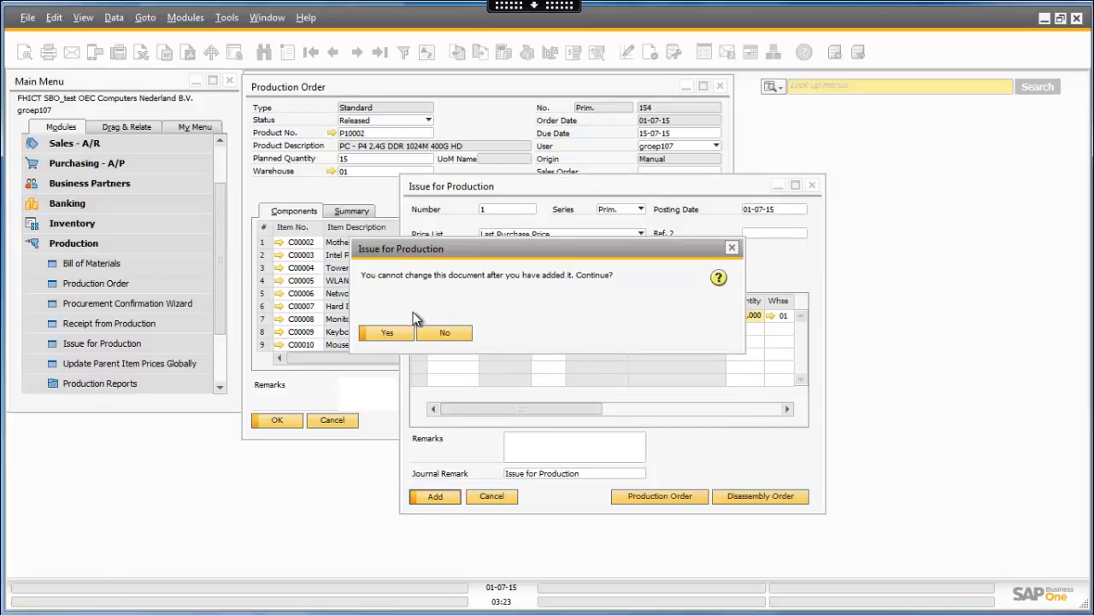
click(391, 333)
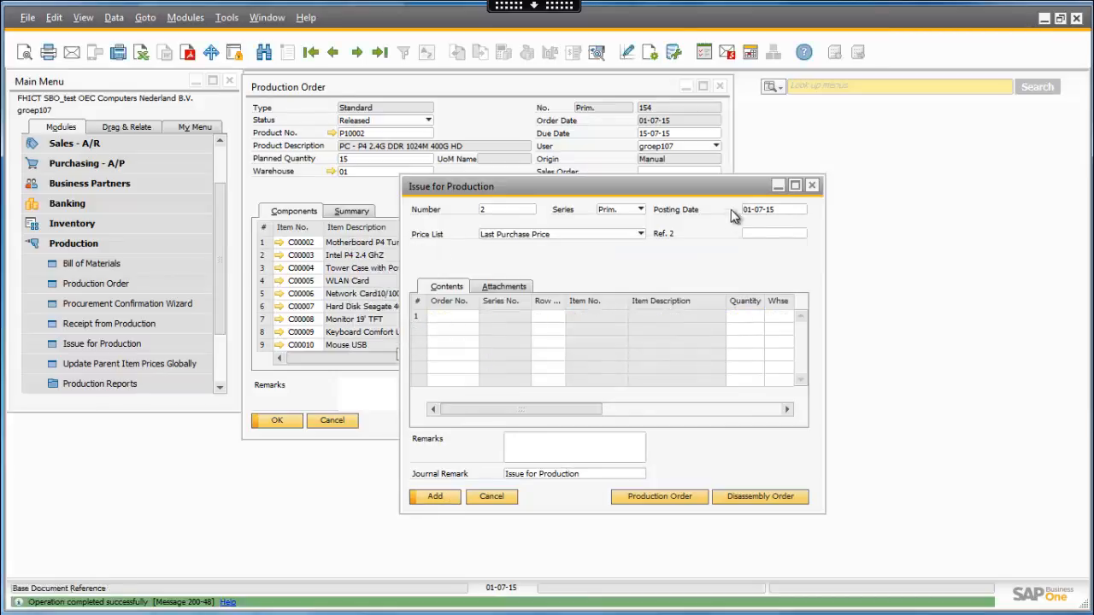
click(810, 185)
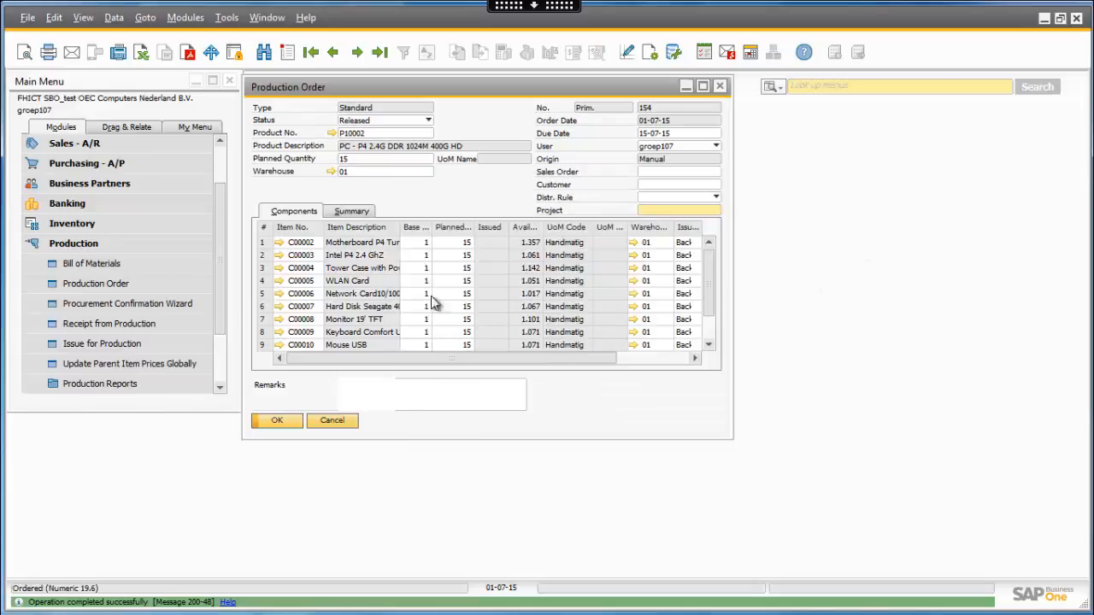
Step: Review the costs and quantities in the production order's summary and close the order
click(340, 213)
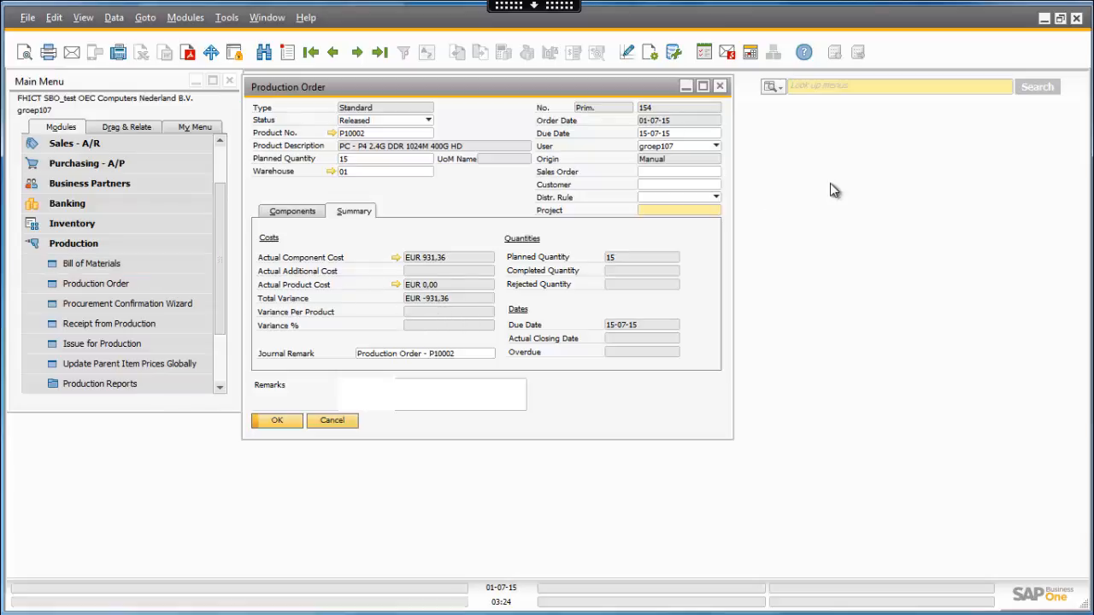
click(720, 86)
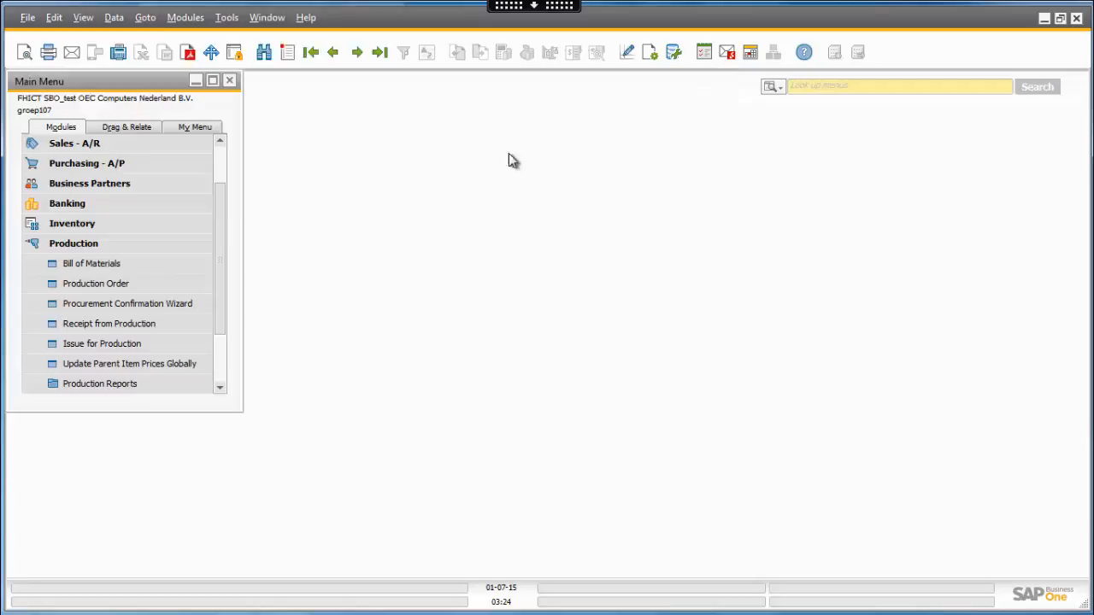
Step: Reopen the released P10002 production order and start its completion report as a Receipt from Production
click(118, 242)
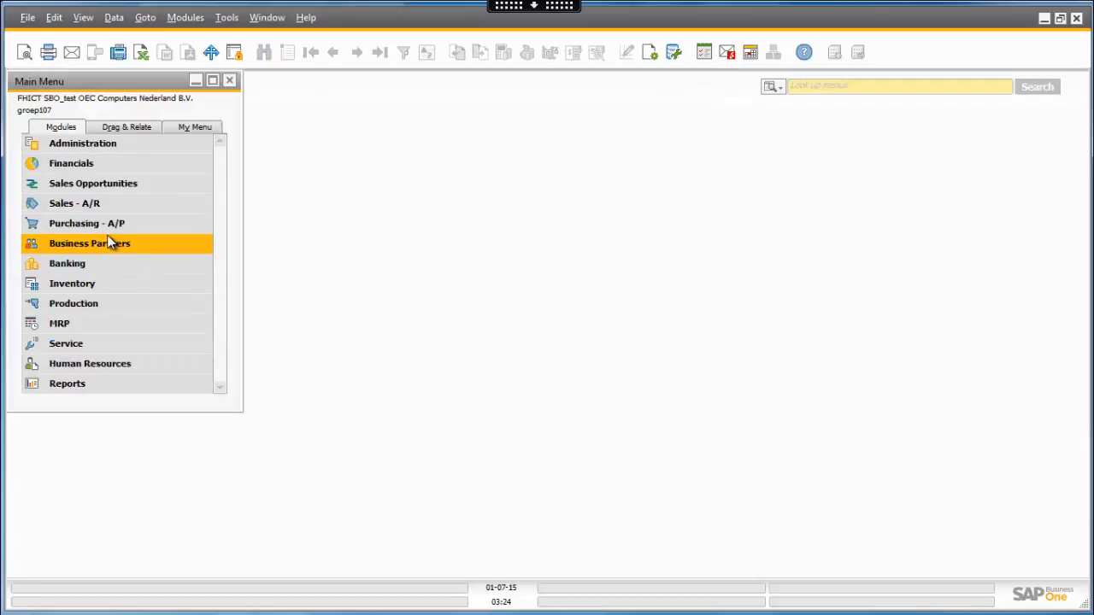
click(77, 304)
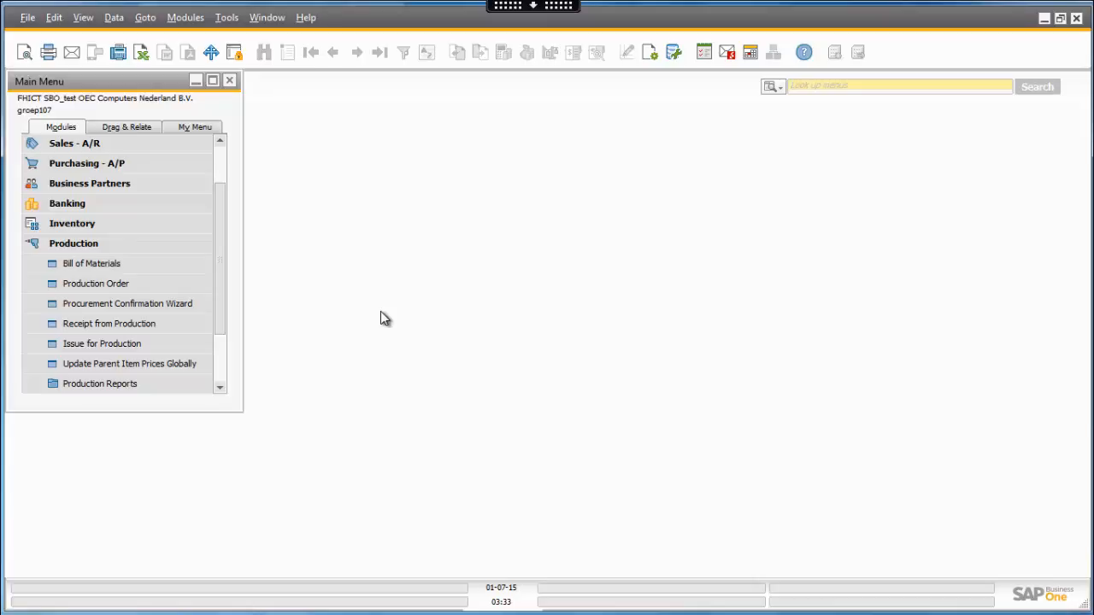
click(163, 287)
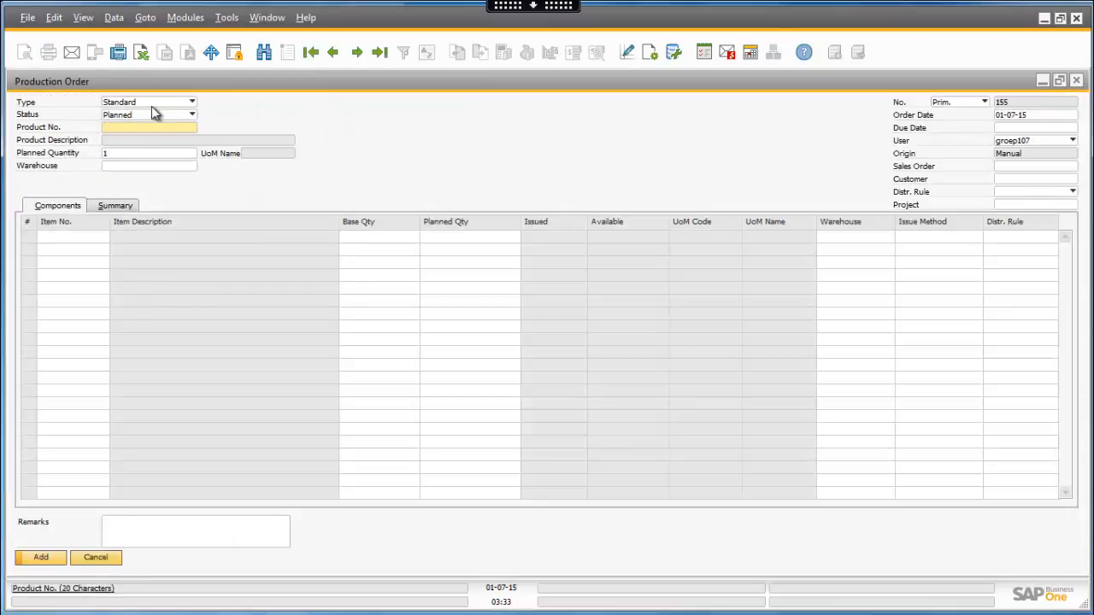
click(332, 52)
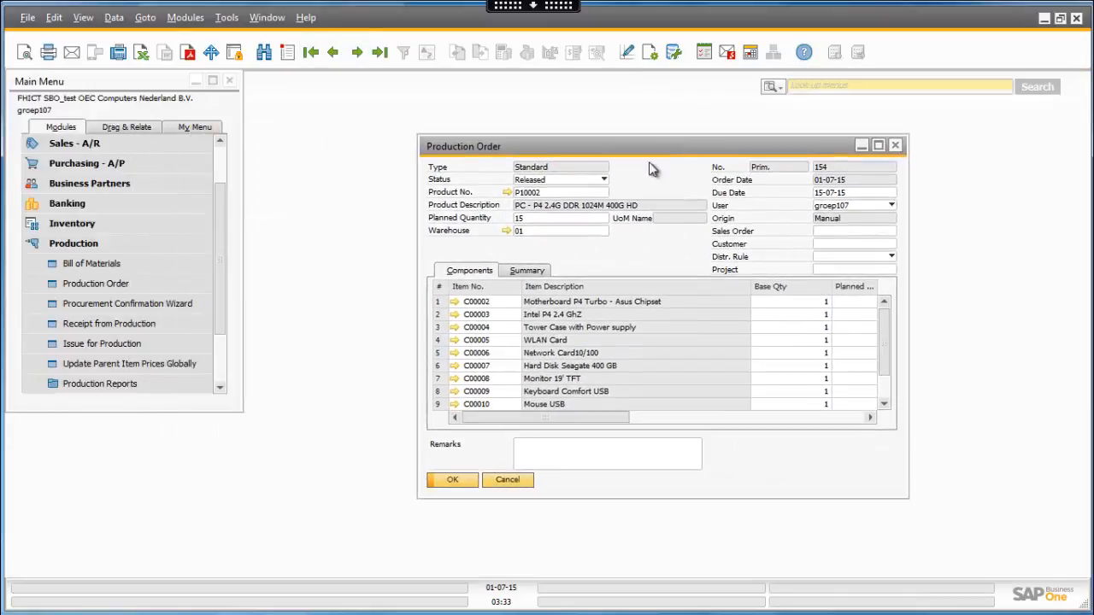
right_click(627, 249)
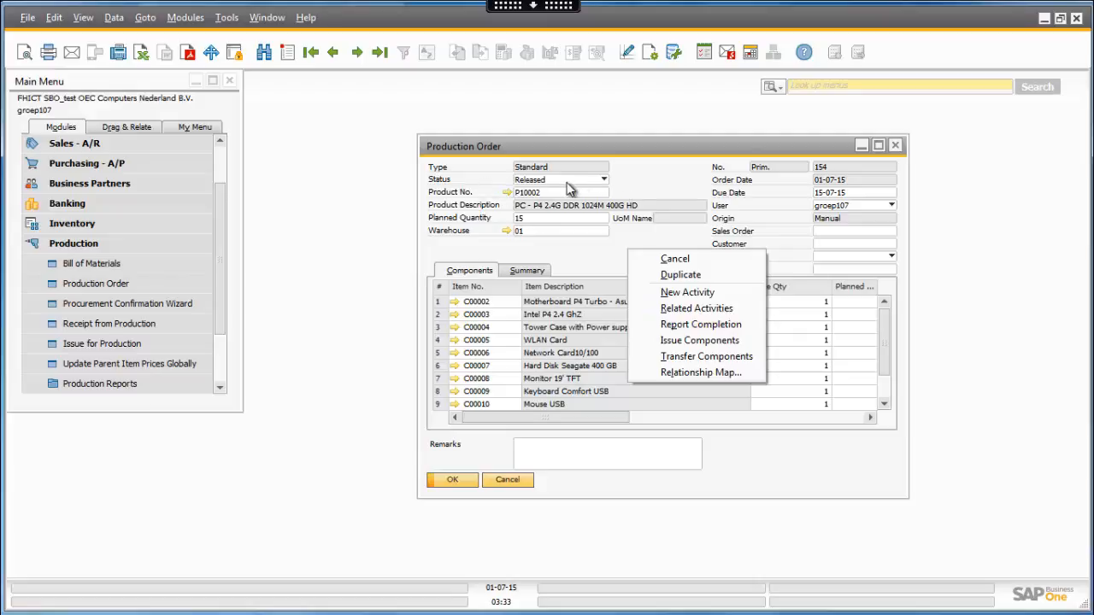
click(717, 323)
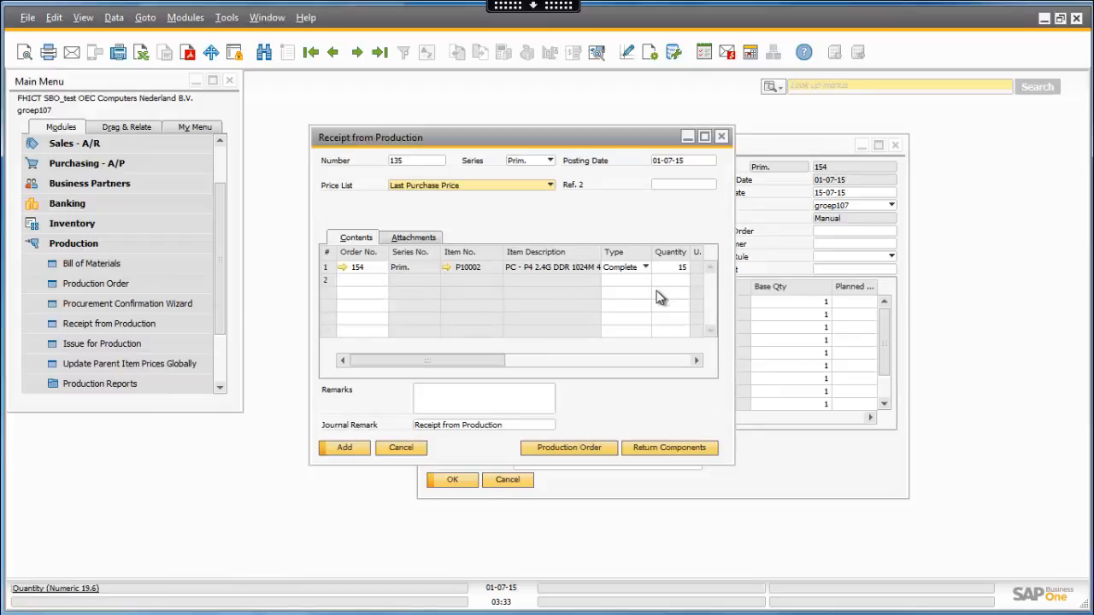
Step: Select Complete as the type of the P10002 receipt row and review the row's quantity, price, warehouse and planned columns
mouse_move(466, 360)
mouse_down()
mouse_move(693, 358)
mouse_move(414, 379)
mouse_move(502, 363)
mouse_move(435, 350)
mouse_move(461, 360)
mouse_up()
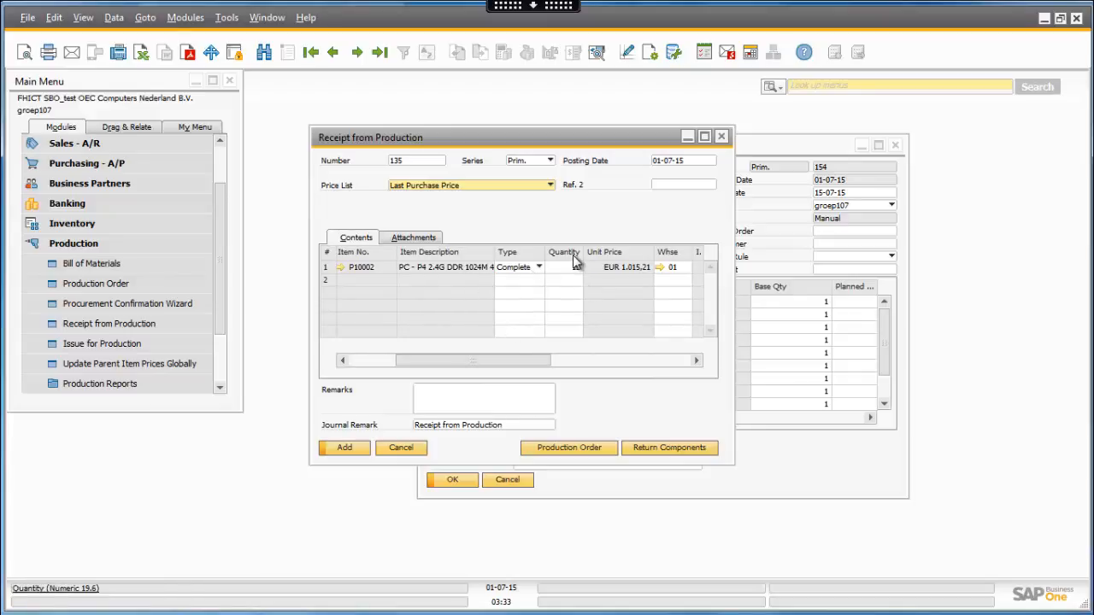
click(538, 266)
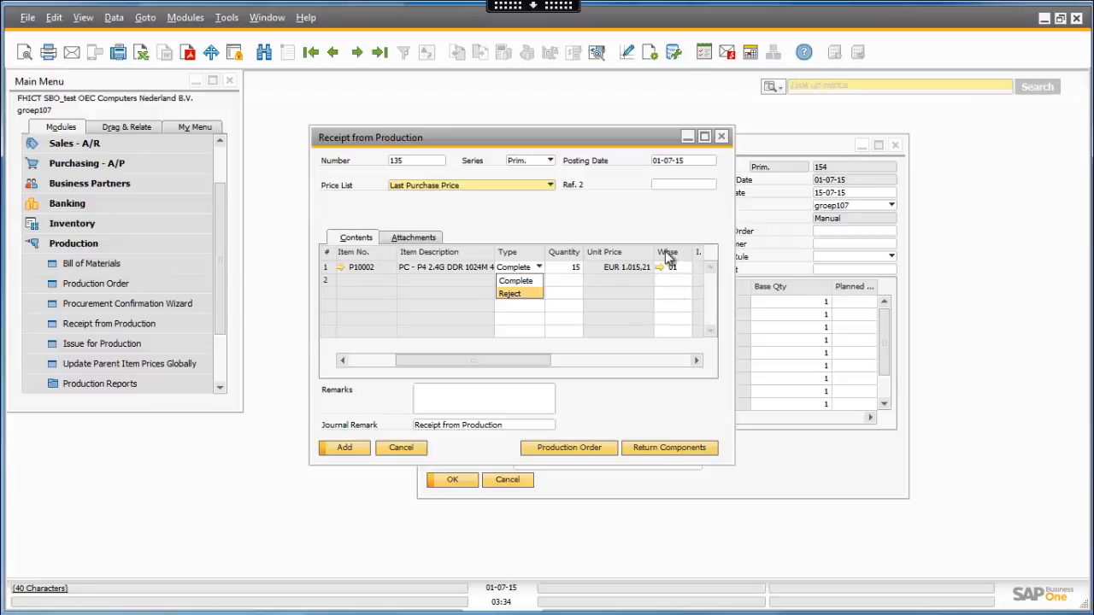
click(525, 282)
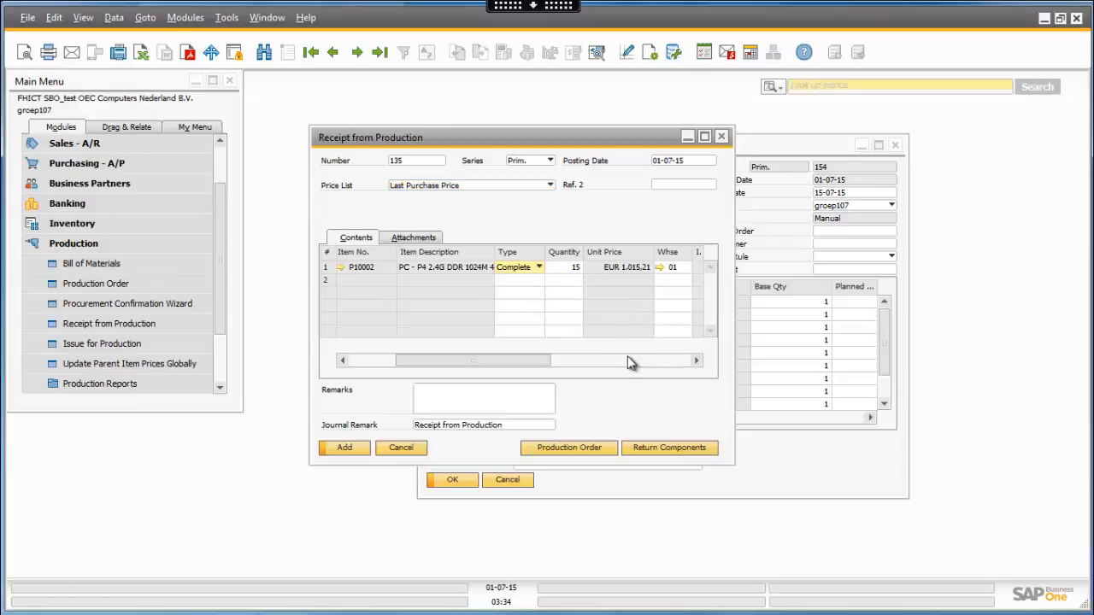
drag(442, 367, 576, 368)
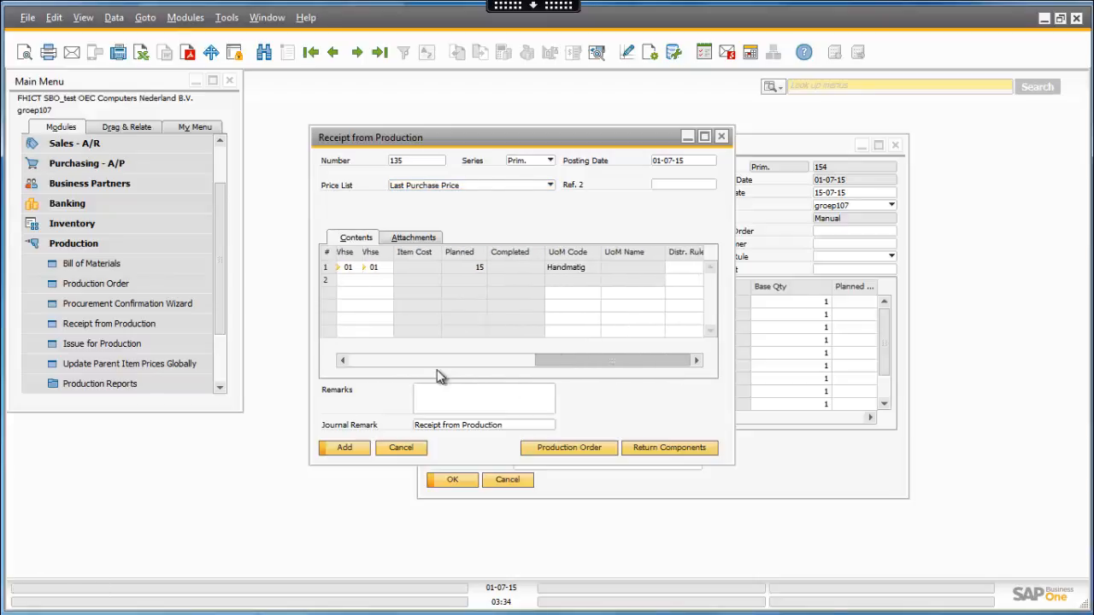
drag(437, 370, 434, 373)
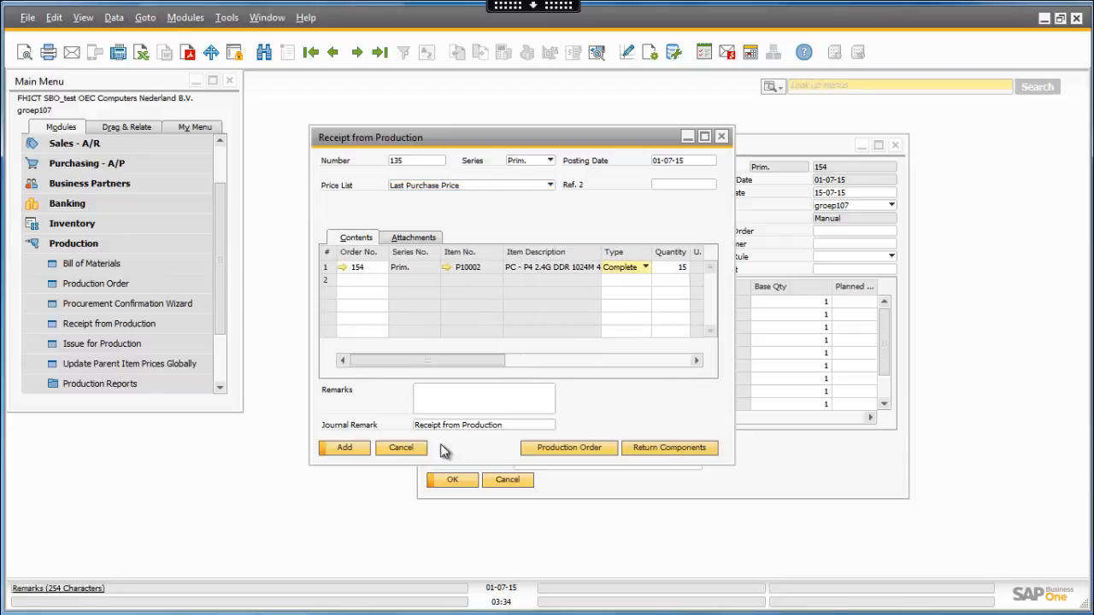
Step: Post the receipt of 15 completed P10002 units, accept that it cannot be changed, and close the Receipt from Production window
click(343, 447)
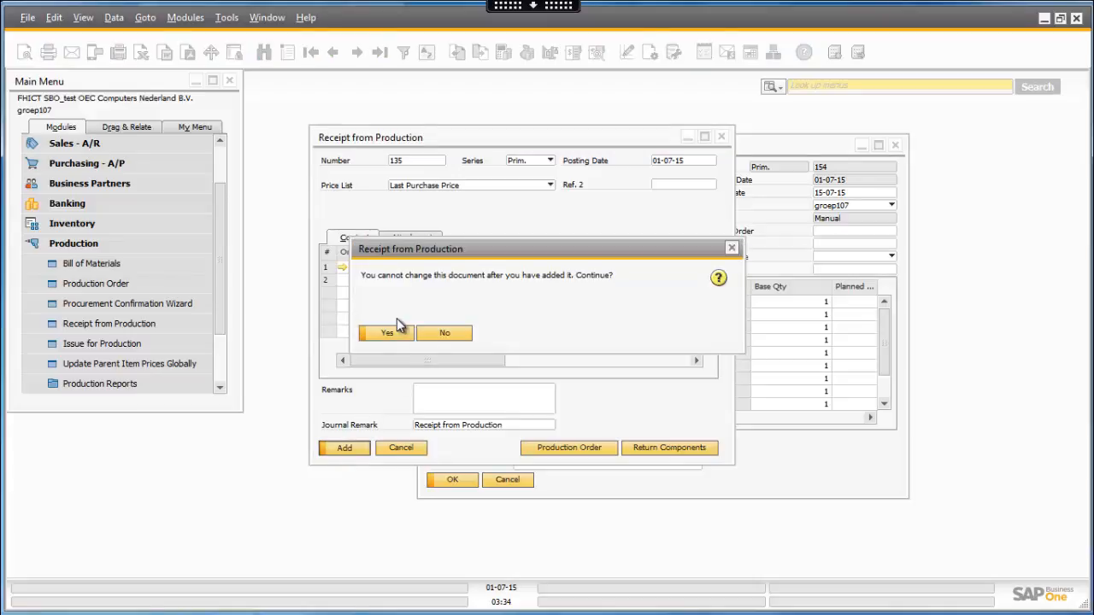
click(405, 338)
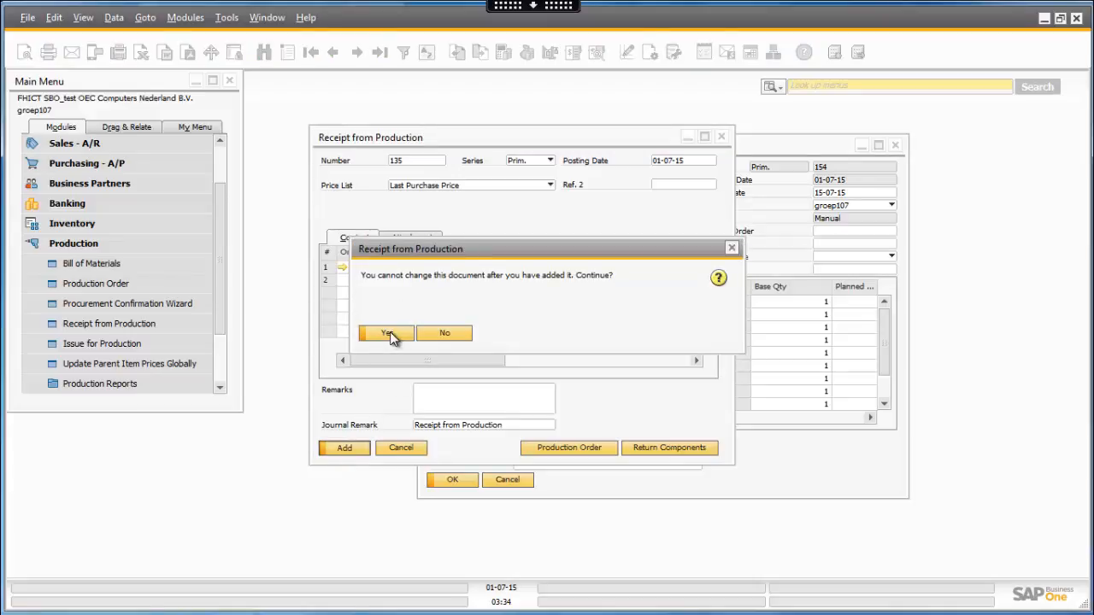
click(722, 137)
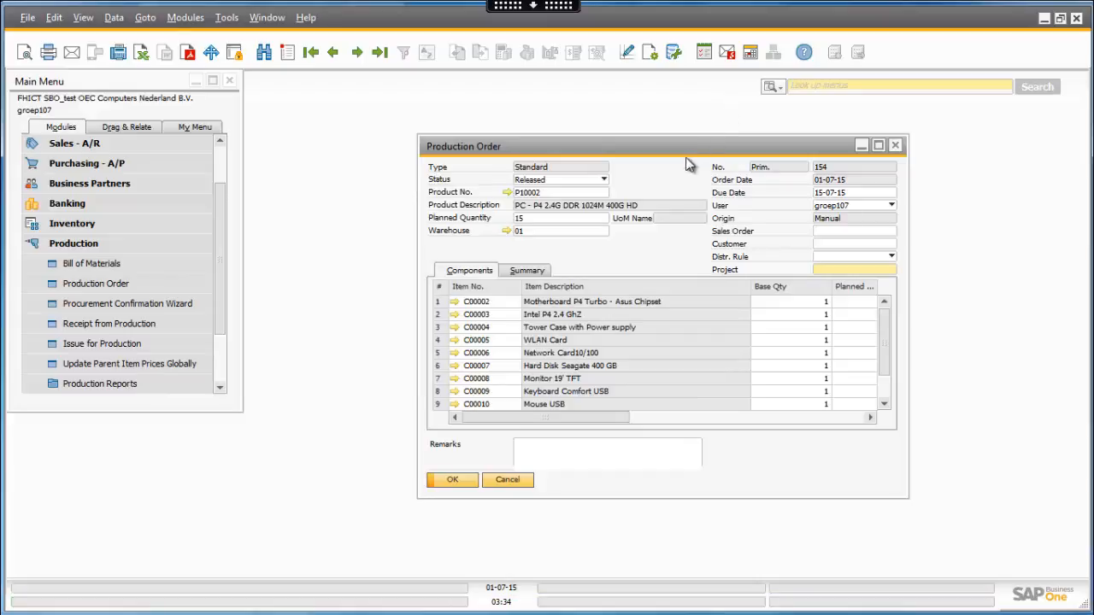
Step: Set the P10002 production order's status to Closed and save it, agreeing to close it despite unissued components
click(604, 180)
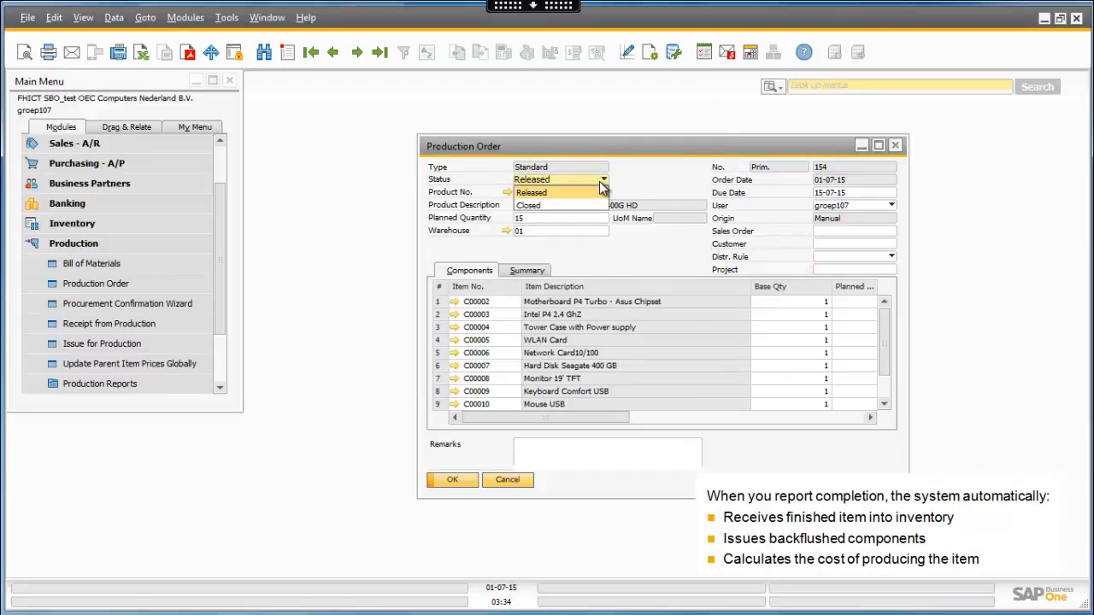
click(551, 207)
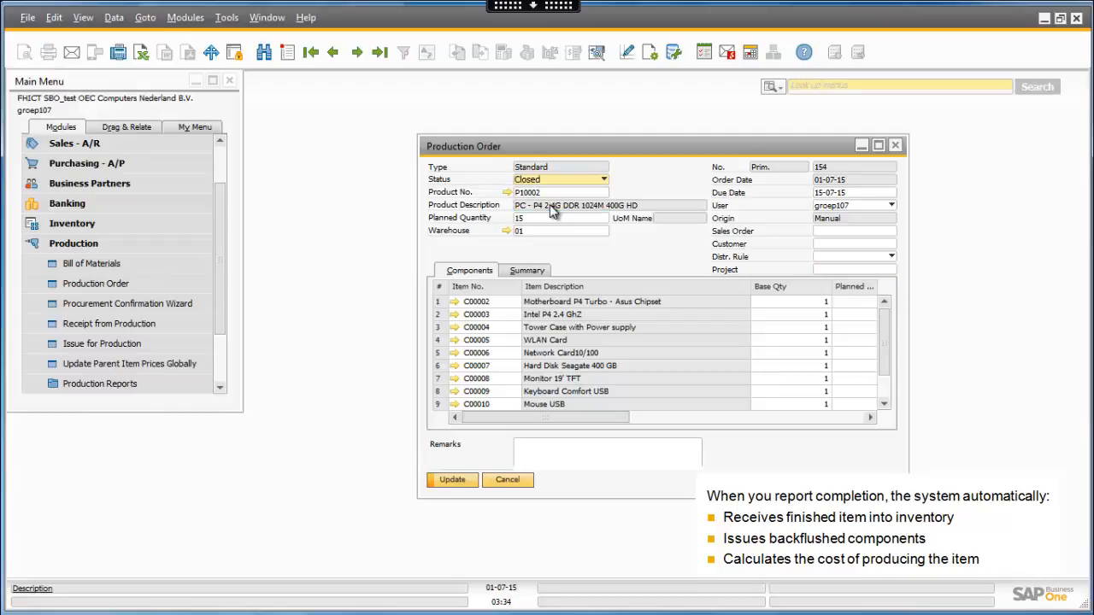
click(452, 480)
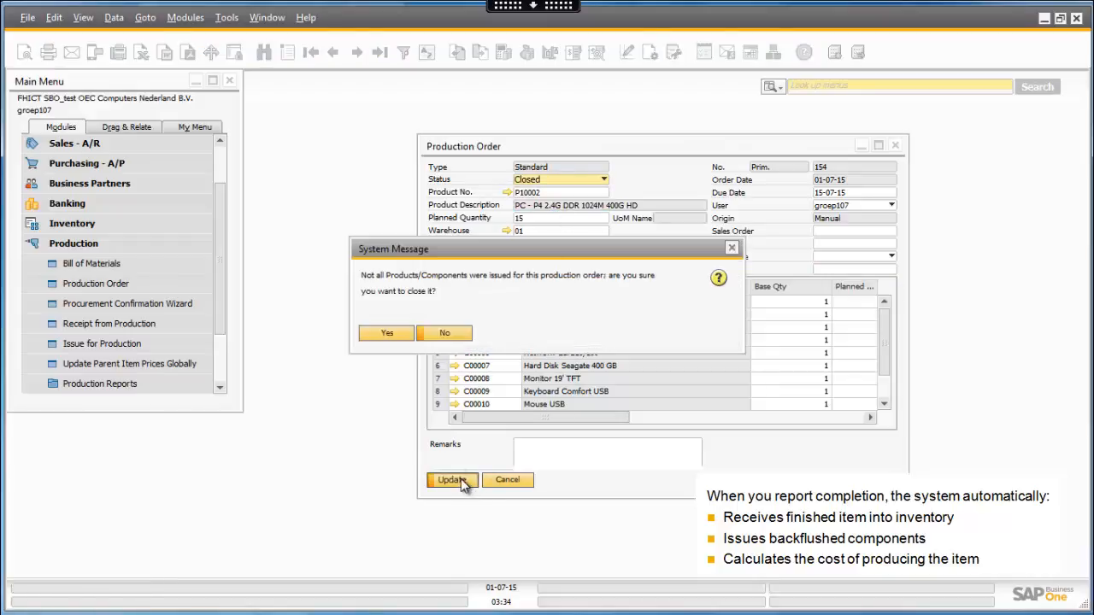
click(382, 332)
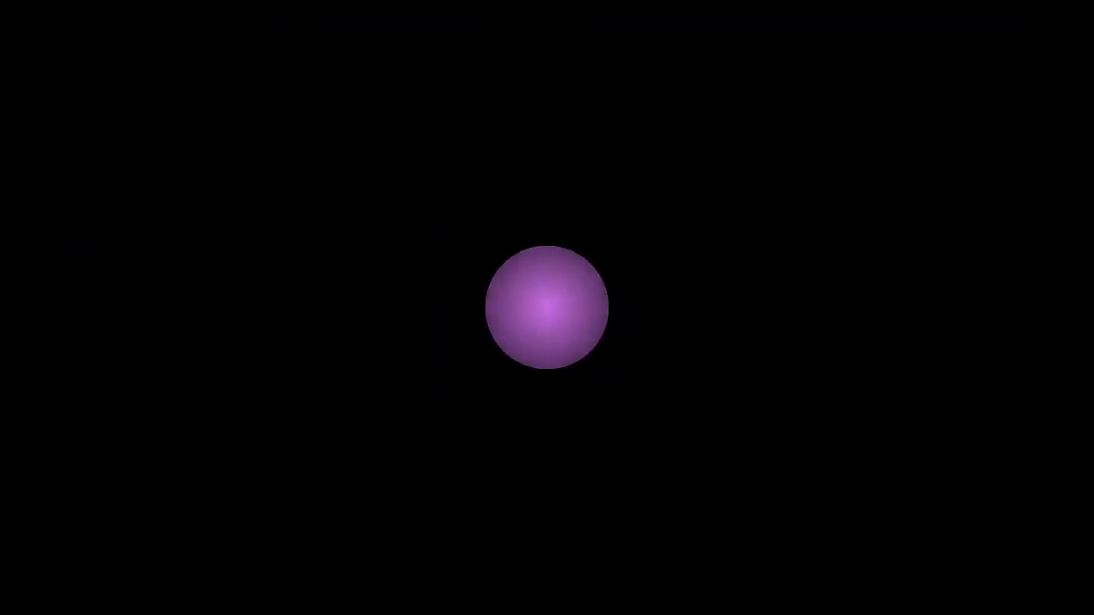